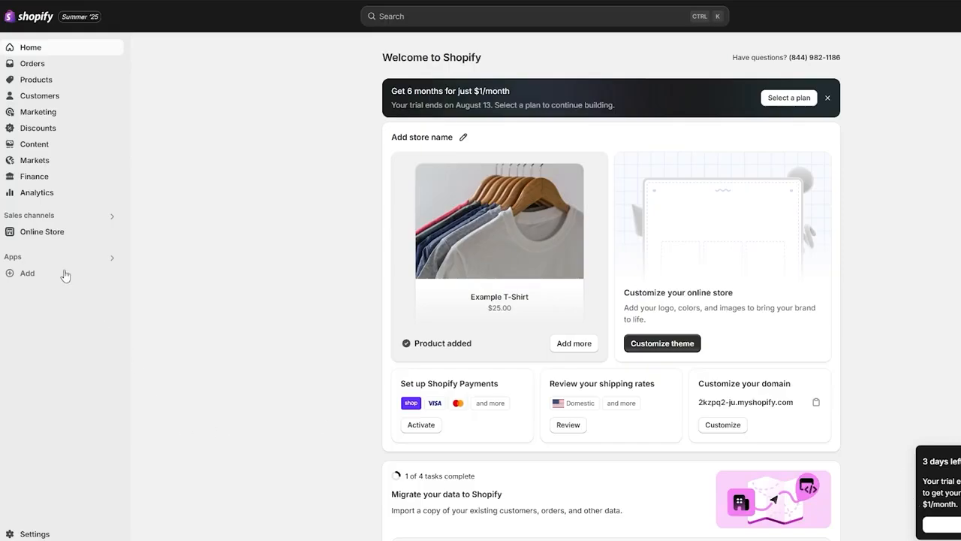
# Step: Open the online store's themes and add the popular free theme Horizon to the theme library
pyautogui.click(39, 235)
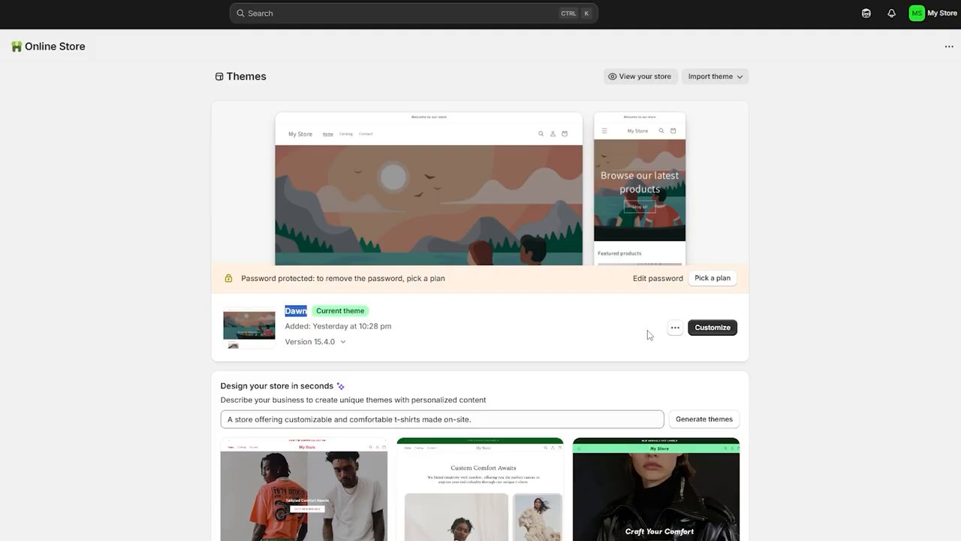
pyautogui.scroll(-3, 511, 326)
pyautogui.scroll(-1, 203, 348)
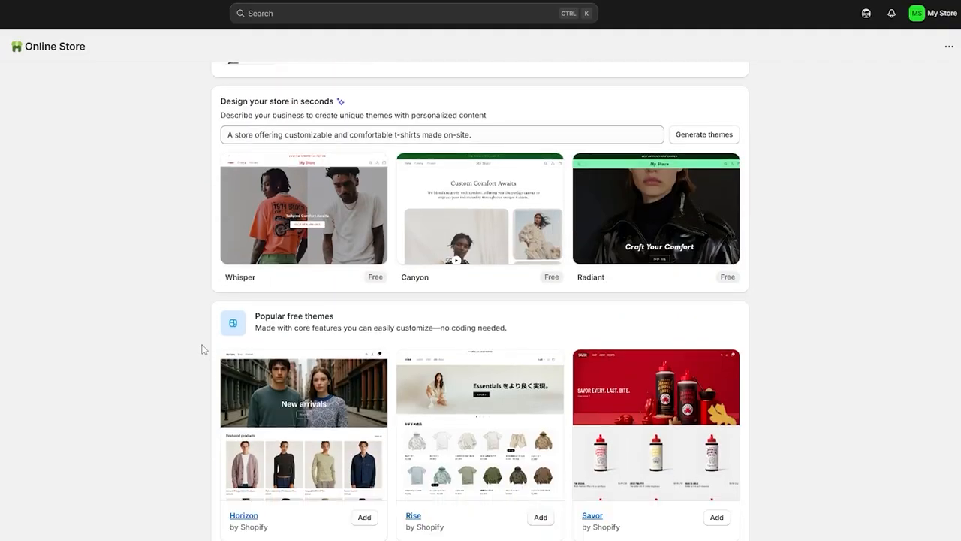
pyautogui.scroll(-1, 206, 364)
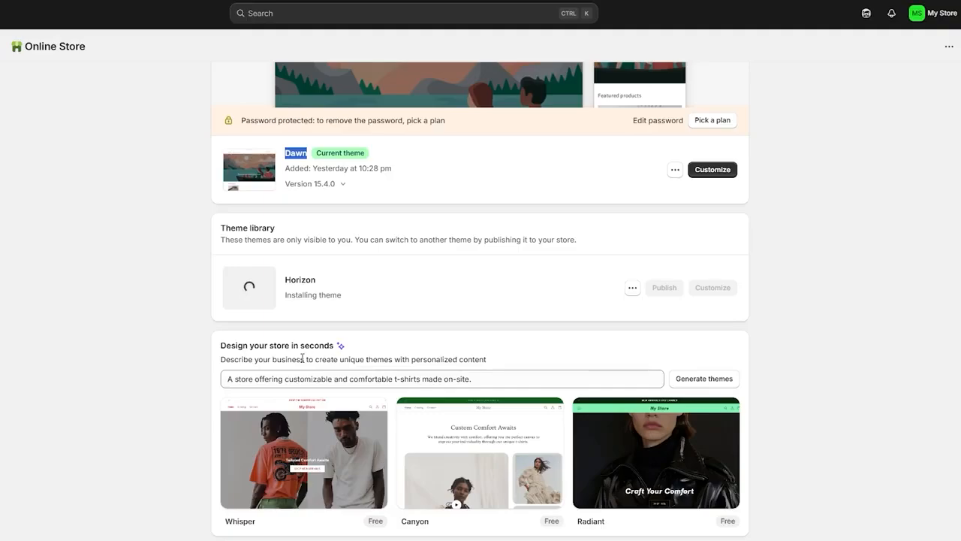
pyautogui.click(279, 293)
pyautogui.moveTo(288, 298); pyautogui.dragTo(365, 301)
pyautogui.click(368, 301)
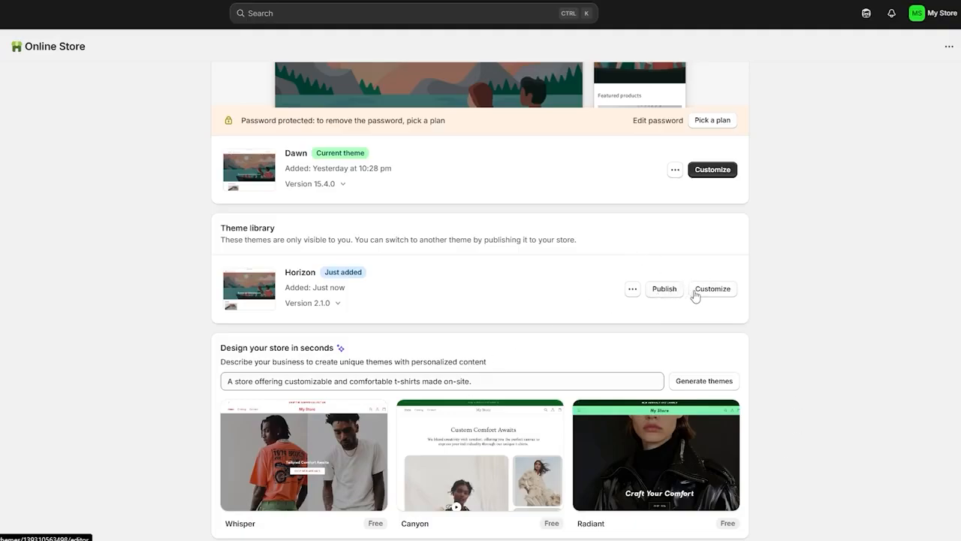
# Step: Open the Horizon theme for customization and examine its home page from the hero banner to the footer
pyautogui.click(695, 296)
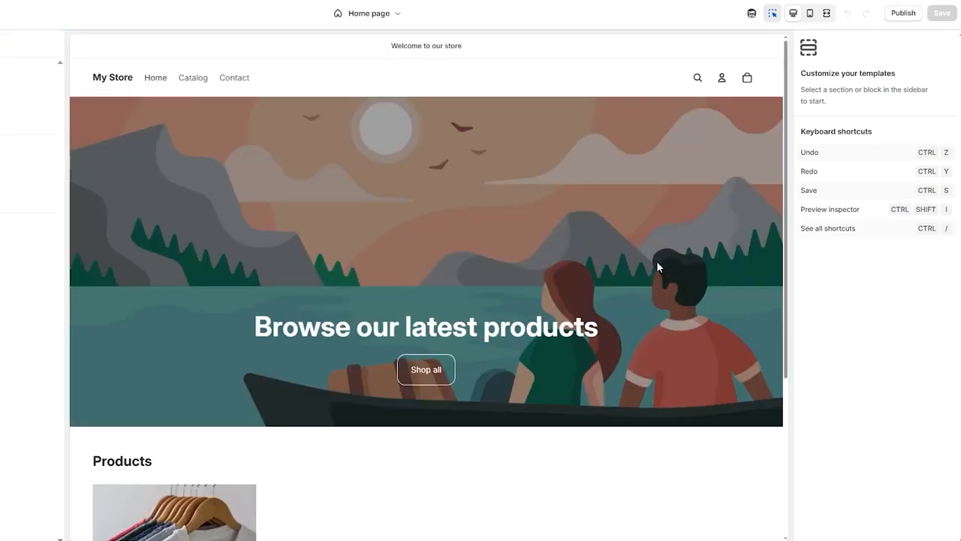
pyautogui.scroll(-3, 500, 232)
pyautogui.scroll(3, 285, 236)
pyautogui.scroll(-3, 296, 326)
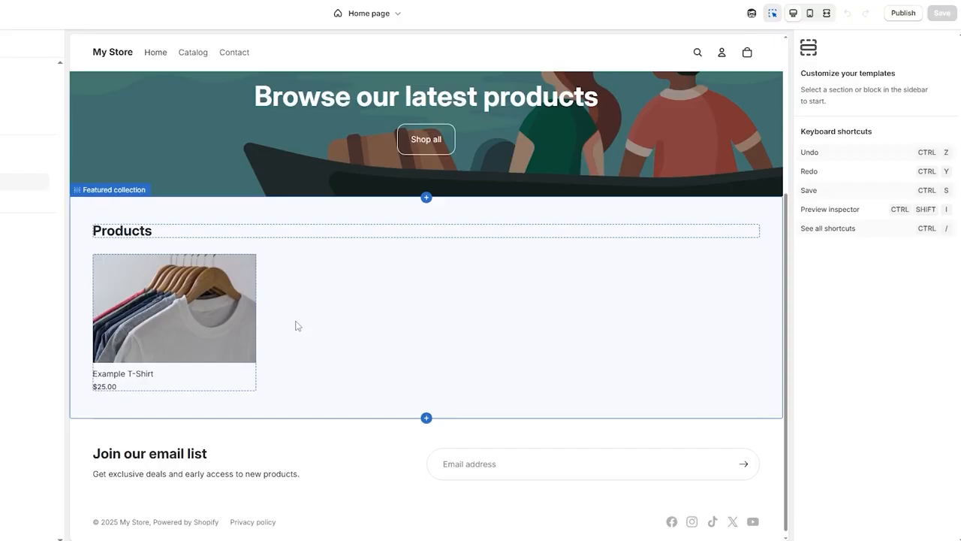
pyautogui.scroll(3, 296, 326)
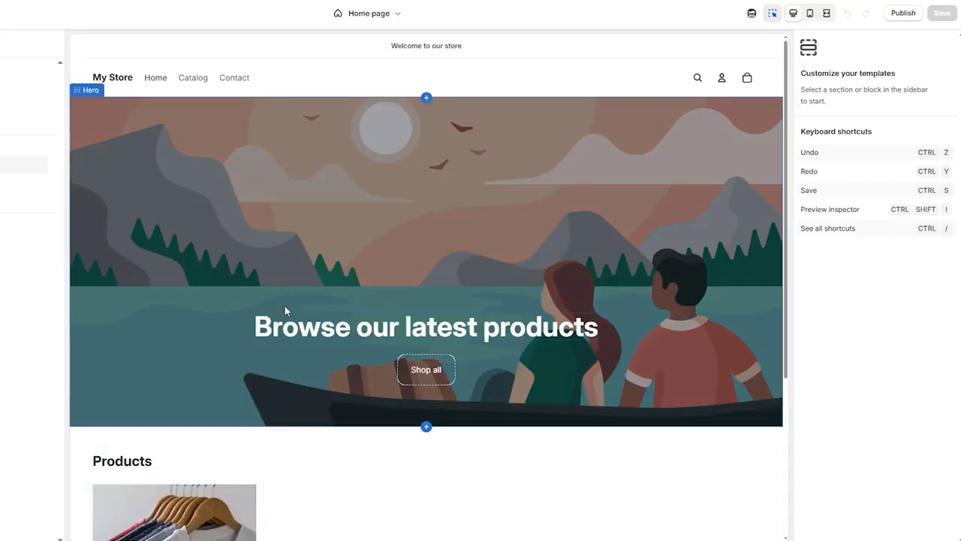
pyautogui.scroll(-3, 285, 315)
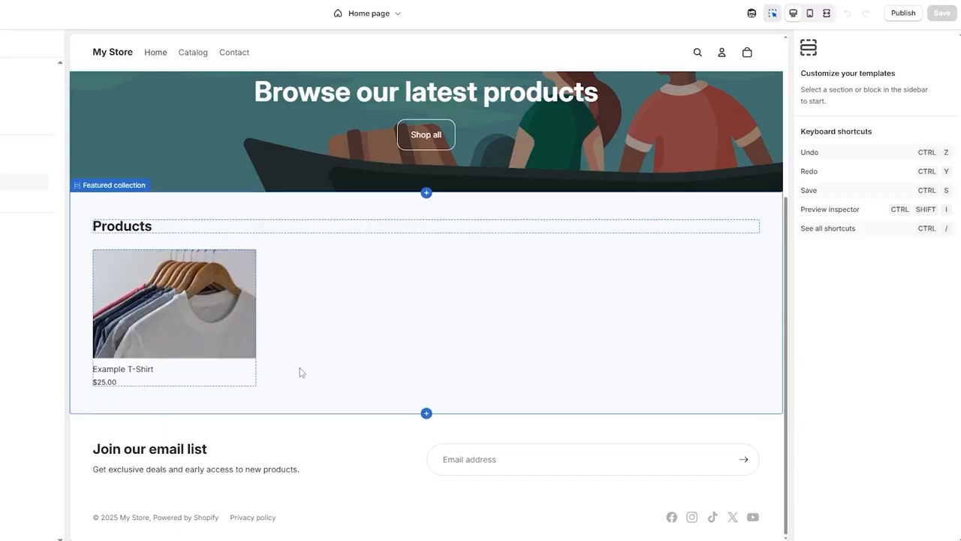
# Step: Leave the theme editor, open the Example Beanie product from the product list, and unarchive it
pyautogui.click(2, 13)
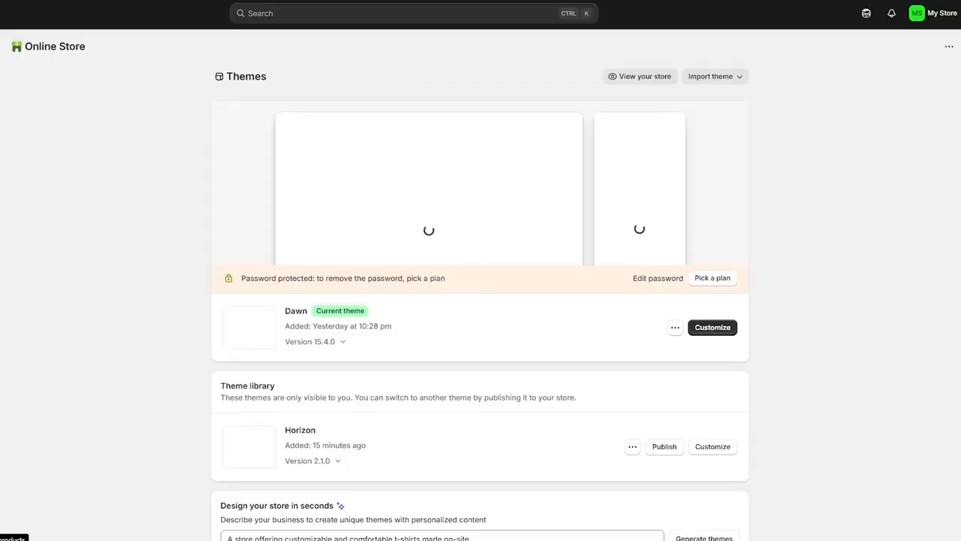
pyautogui.click(2, 90)
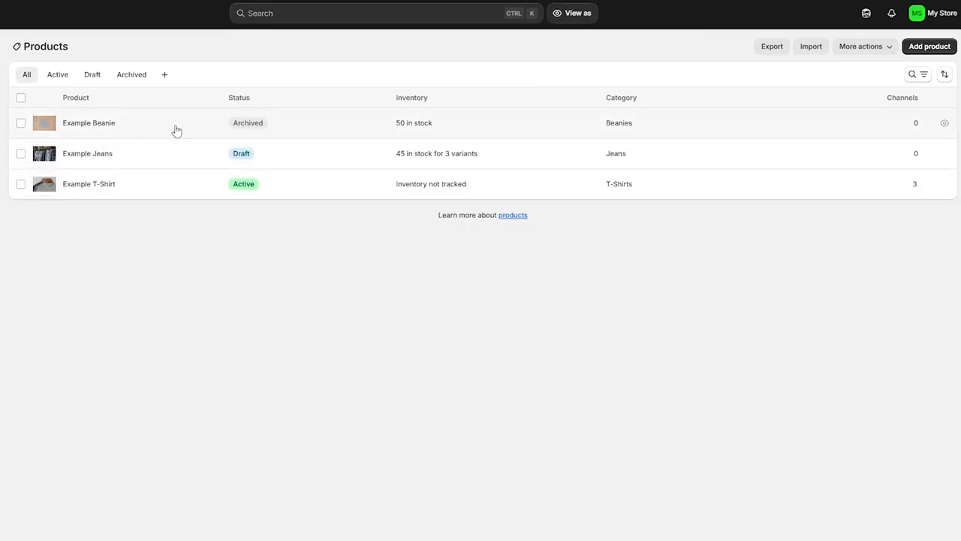
pyautogui.click(633, 123)
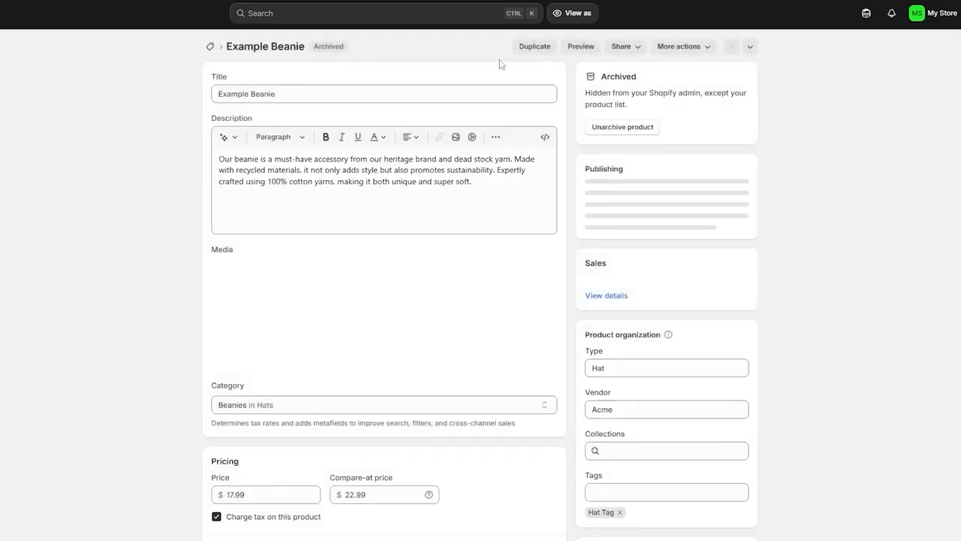
pyautogui.click(642, 132)
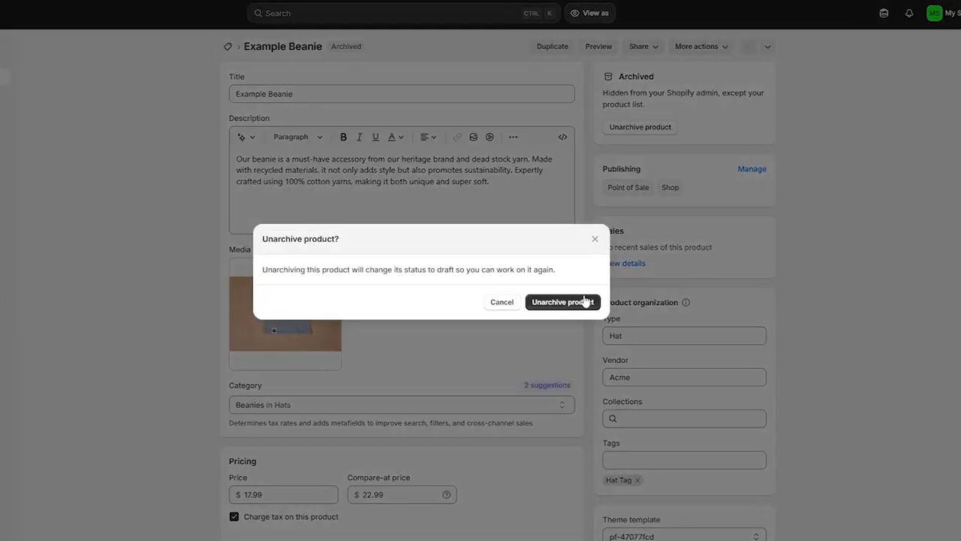
pyautogui.click(602, 302)
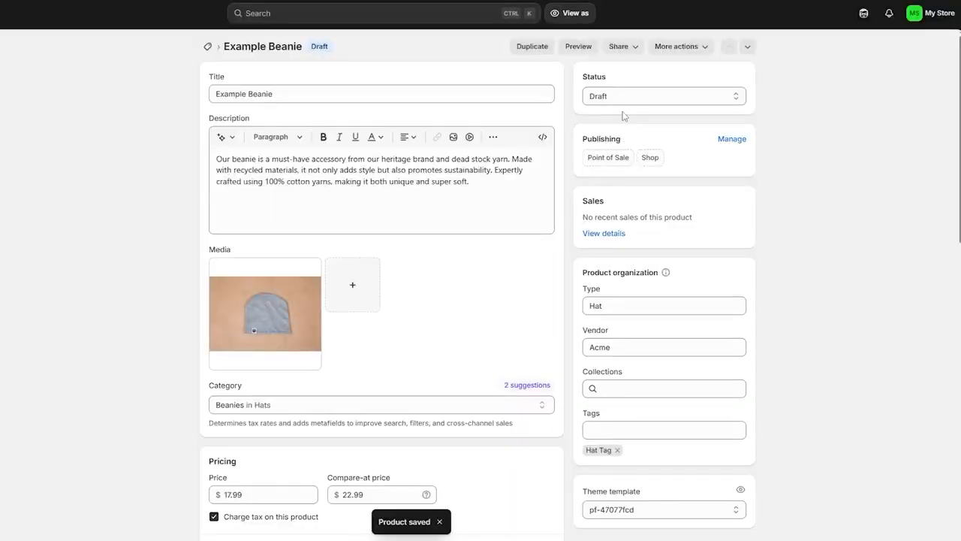
# Step: Set the Example Beanie product's status to Active and save the product
pyautogui.click(639, 97)
pyautogui.click(623, 113)
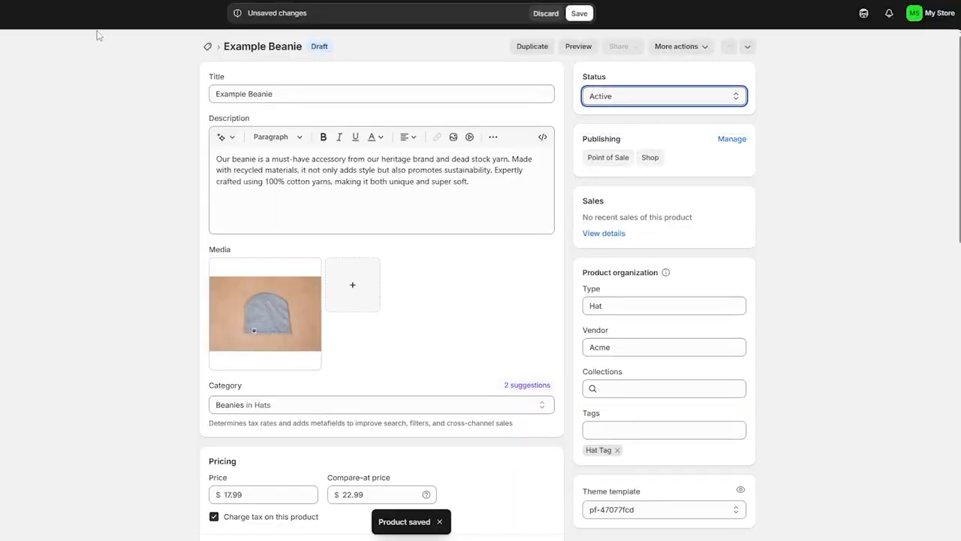
pyautogui.click(579, 14)
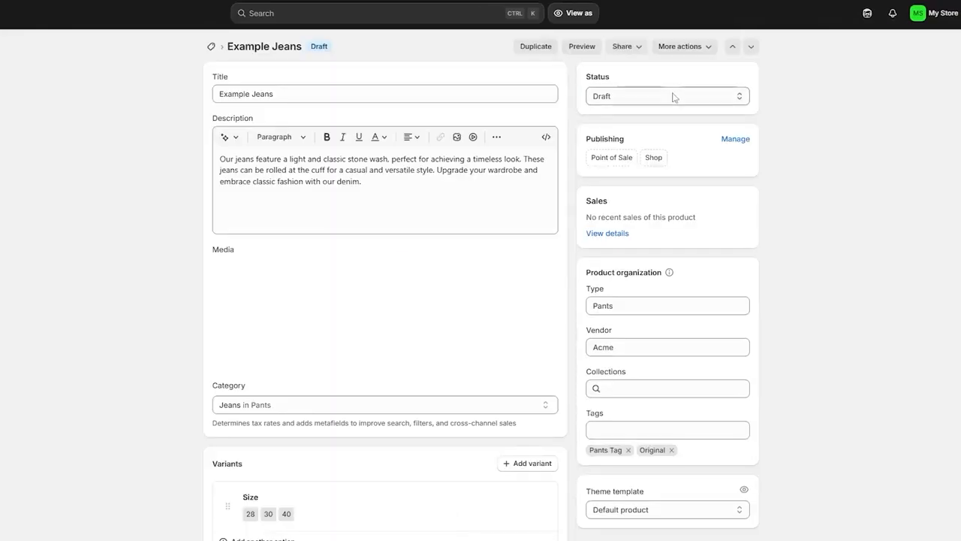
# Step: Set the Example Jeans product's status to Active and save the product
pyautogui.click(673, 97)
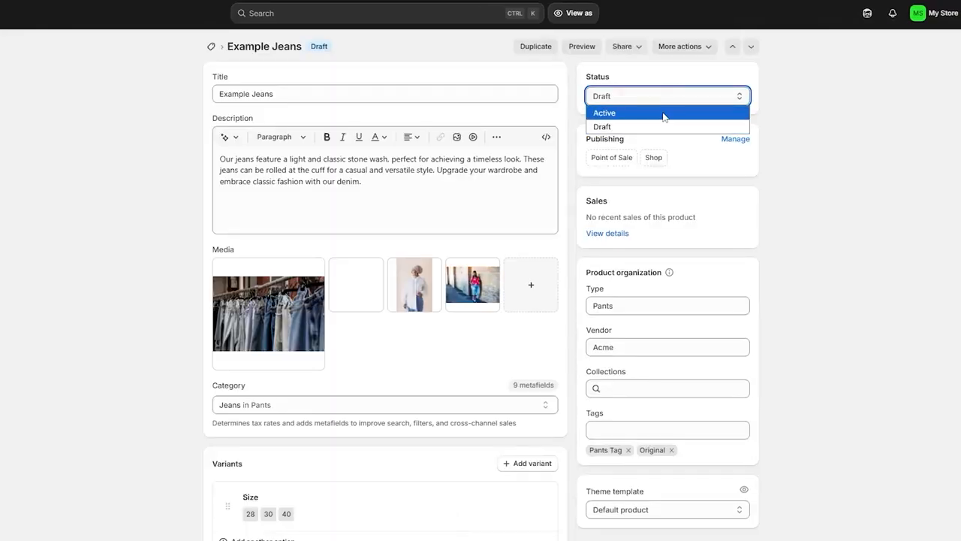
pyautogui.click(666, 112)
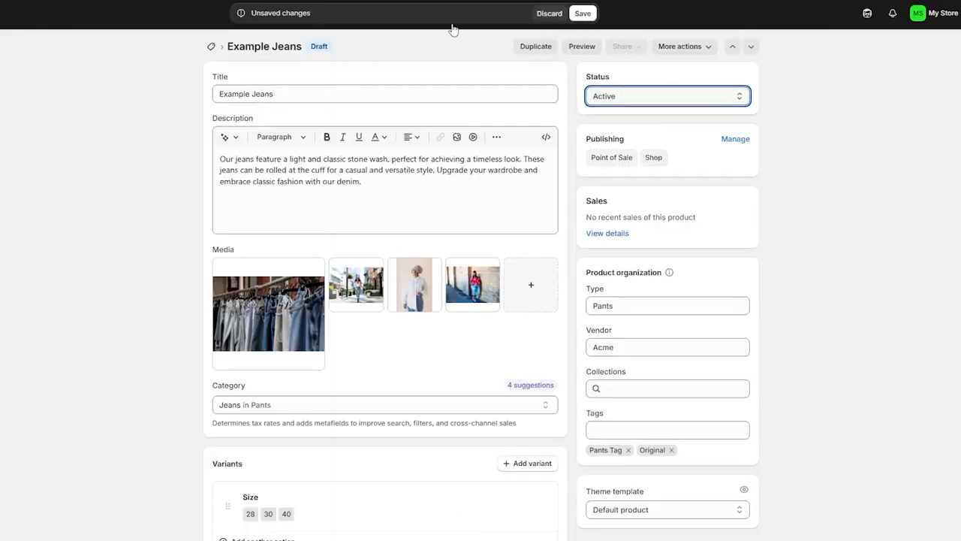
pyautogui.click(578, 14)
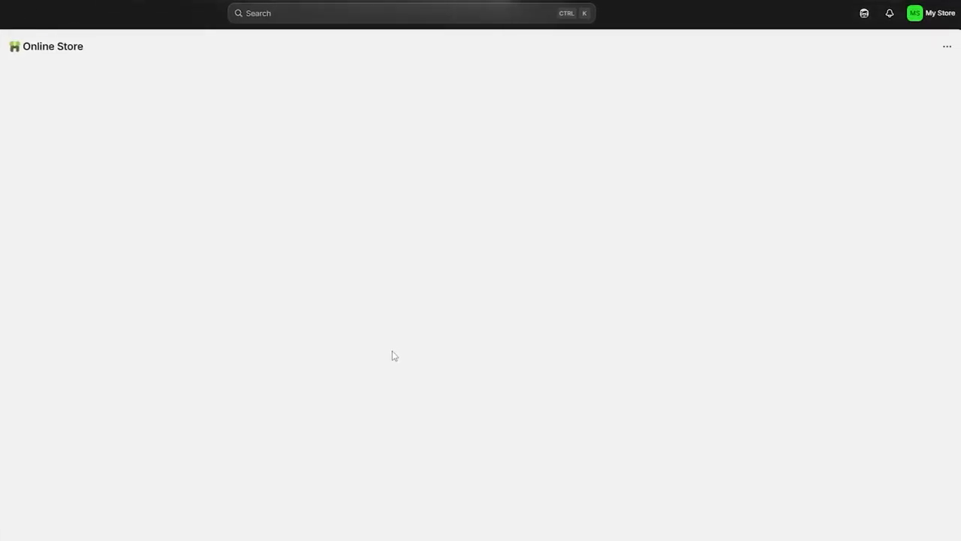
# Step: Publish the Horizon theme from the online store's theme library as the current theme, replacing Dawn
pyautogui.scroll(-3, 400, 354)
pyautogui.scroll(-2, 400, 354)
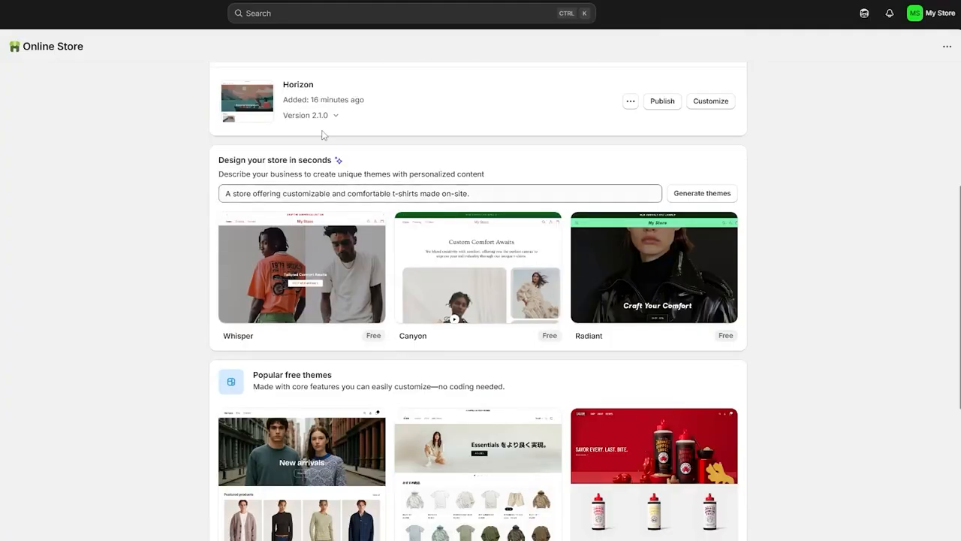
pyautogui.scroll(1, 328, 205)
pyautogui.scroll(-1, 334, 324)
pyautogui.scroll(-3, 334, 324)
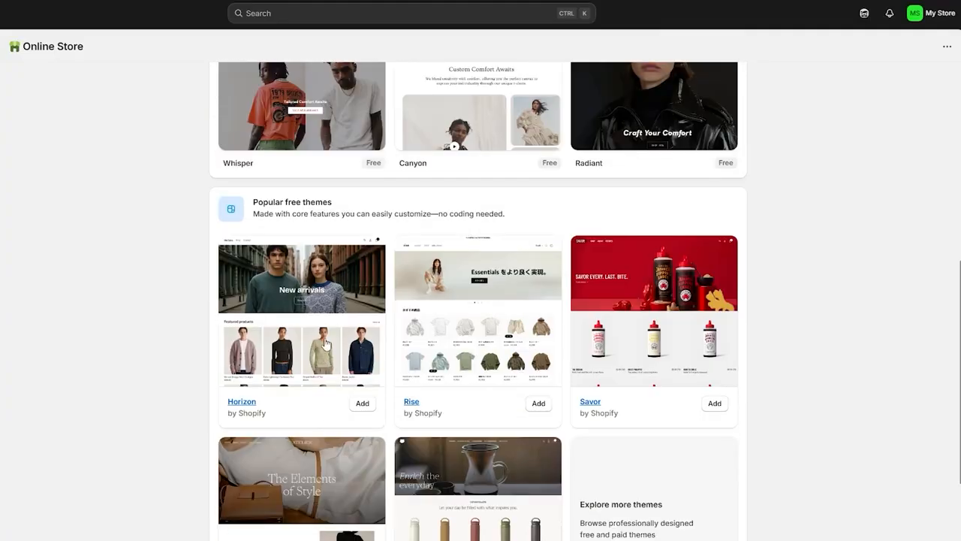
pyautogui.scroll(1, 284, 406)
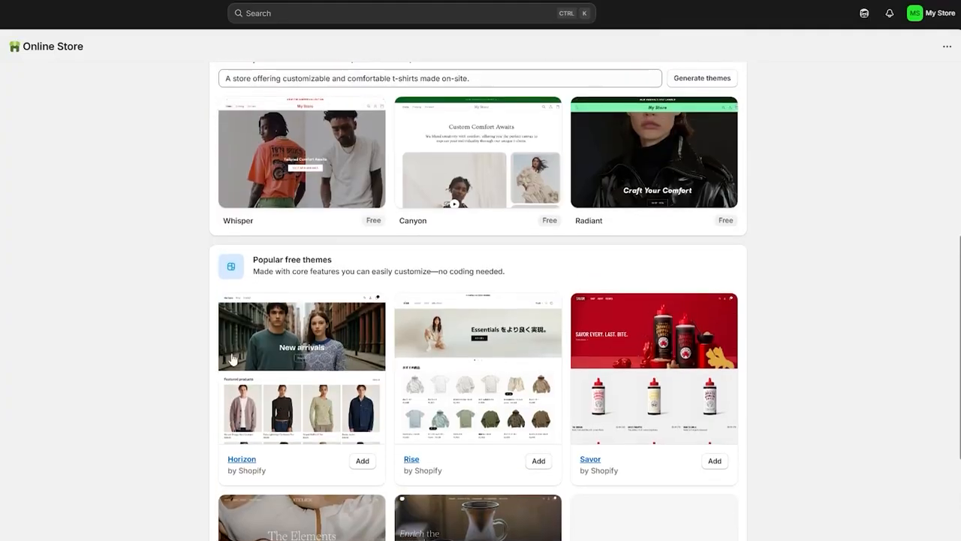
pyautogui.scroll(6, 316, 410)
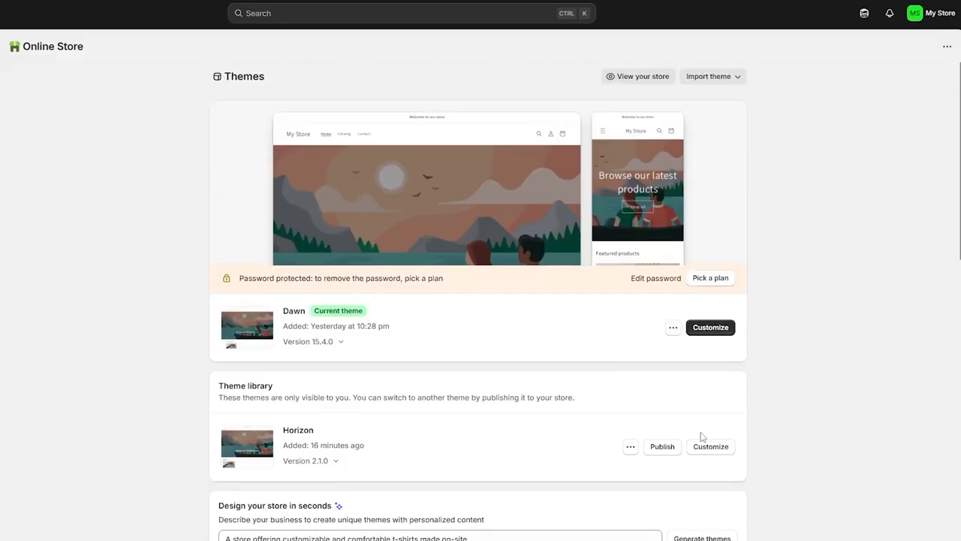
pyautogui.click(670, 452)
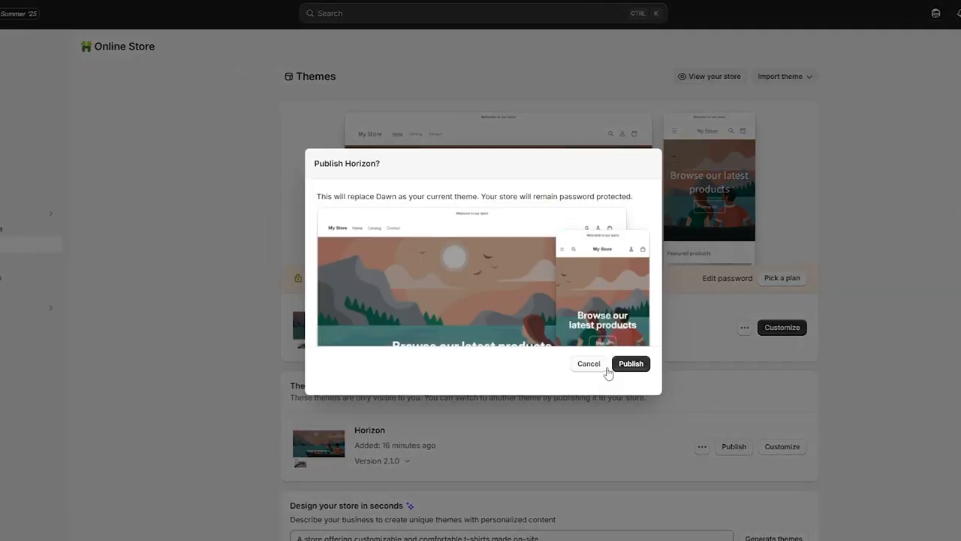
pyautogui.click(617, 366)
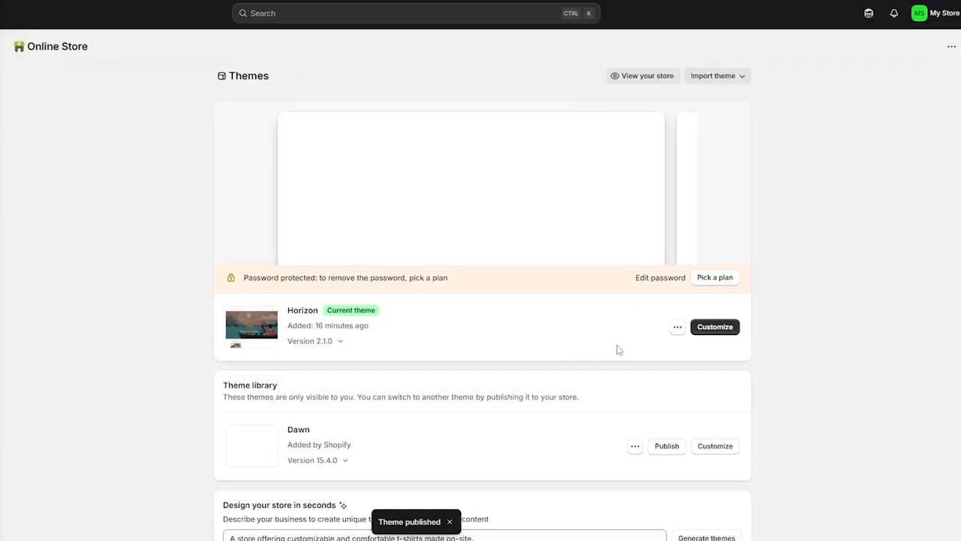
# Step: Open the published Horizon theme for customization
pyautogui.scroll(-4, 616, 345)
pyautogui.scroll(-4, 616, 344)
pyautogui.scroll(8, 375, 338)
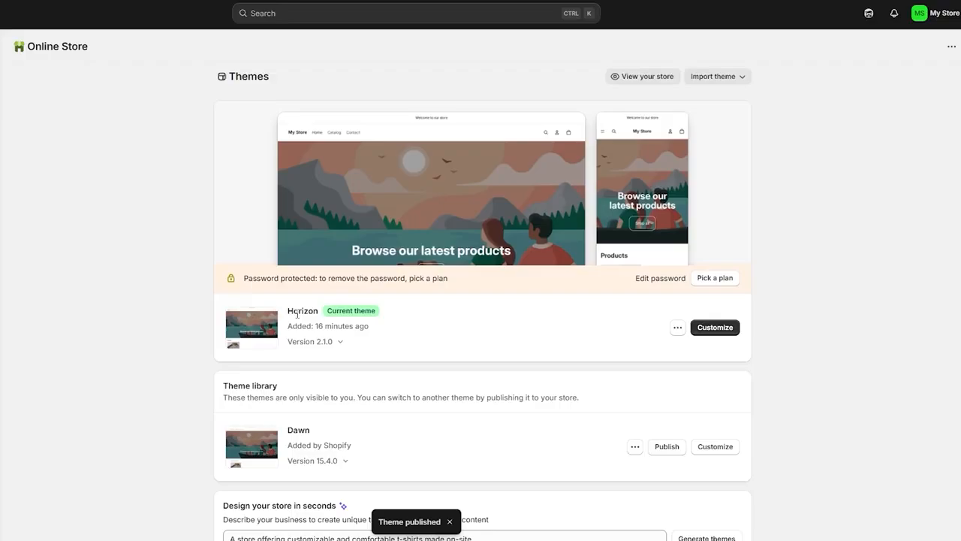
pyautogui.moveTo(296, 314); pyautogui.dragTo(744, 348)
pyautogui.click(736, 335)
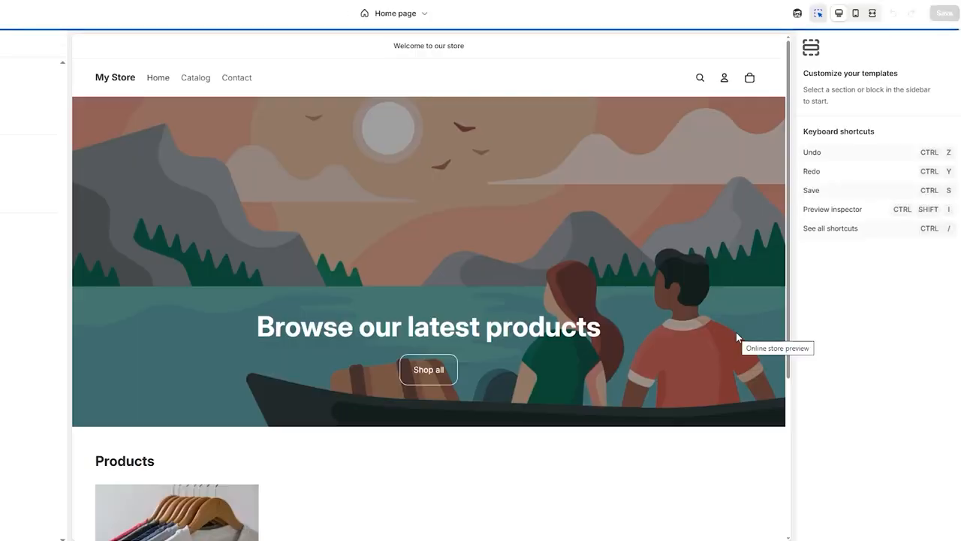
# Step: Select the Featured collection section on the home page and choose Grid as its type
pyautogui.scroll(-3, 428, 273)
pyautogui.scroll(3, 650, 184)
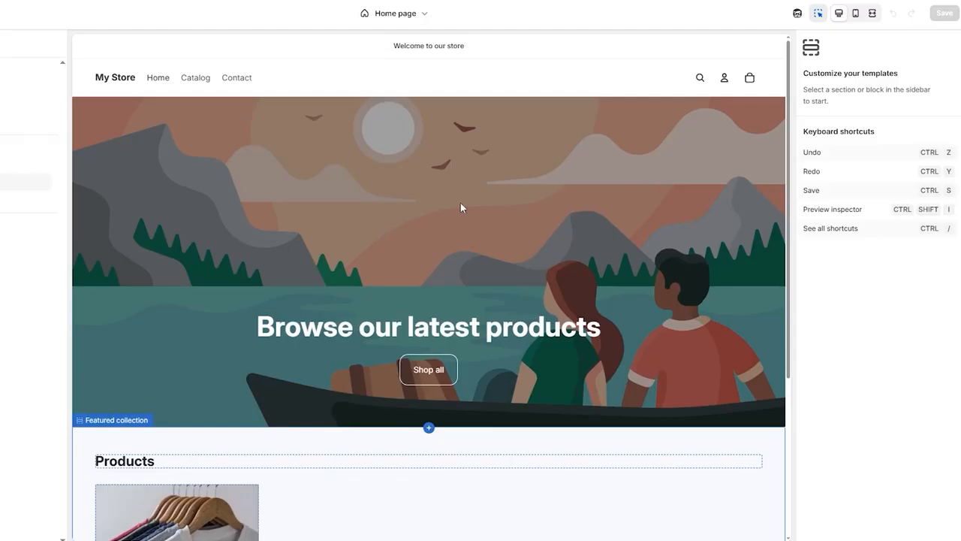
pyautogui.scroll(-3, 460, 207)
pyautogui.click(275, 227)
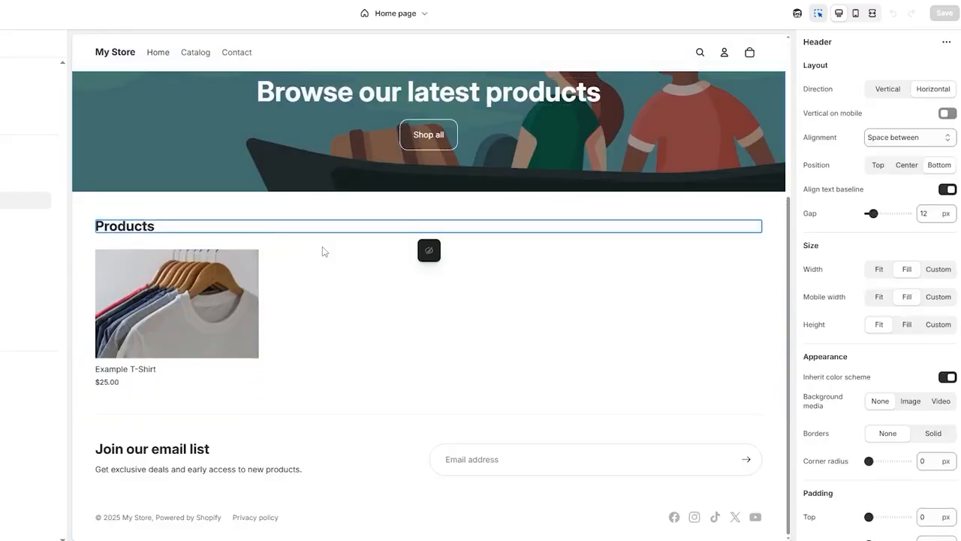
pyautogui.click(208, 217)
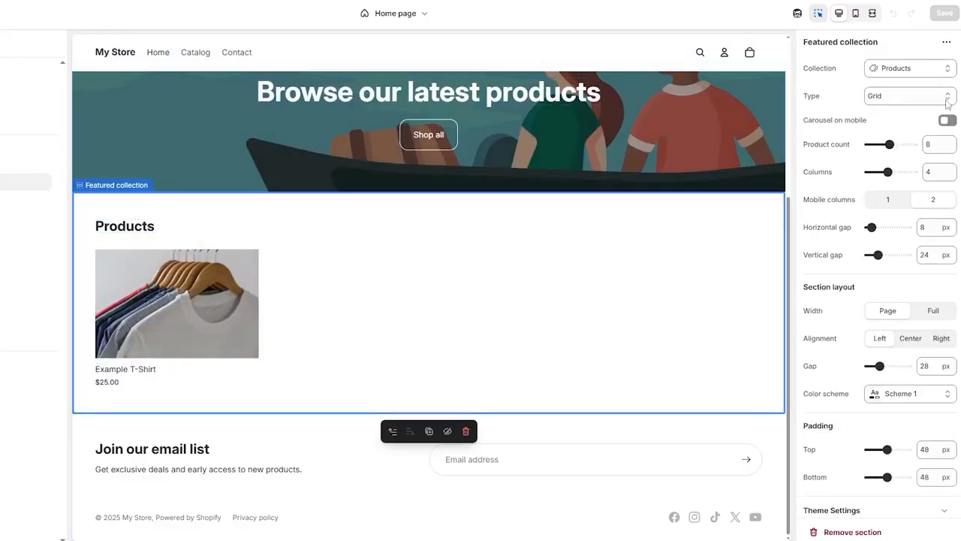
pyautogui.click(885, 74)
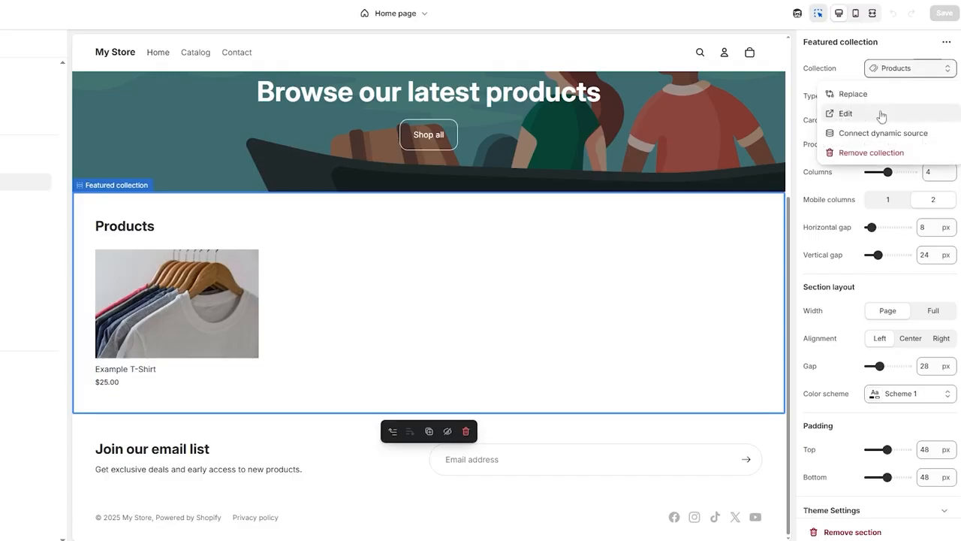
pyautogui.click(890, 71)
pyautogui.click(894, 96)
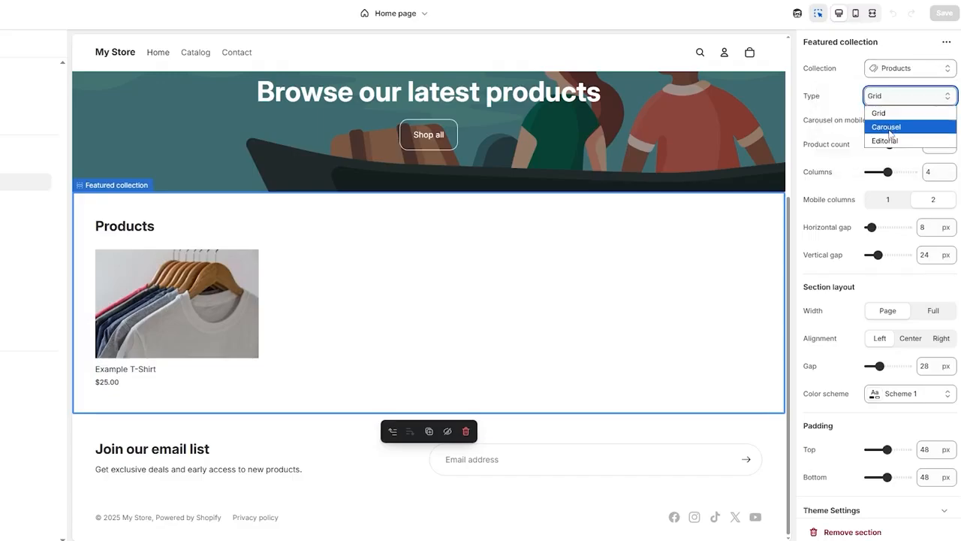
pyautogui.click(888, 113)
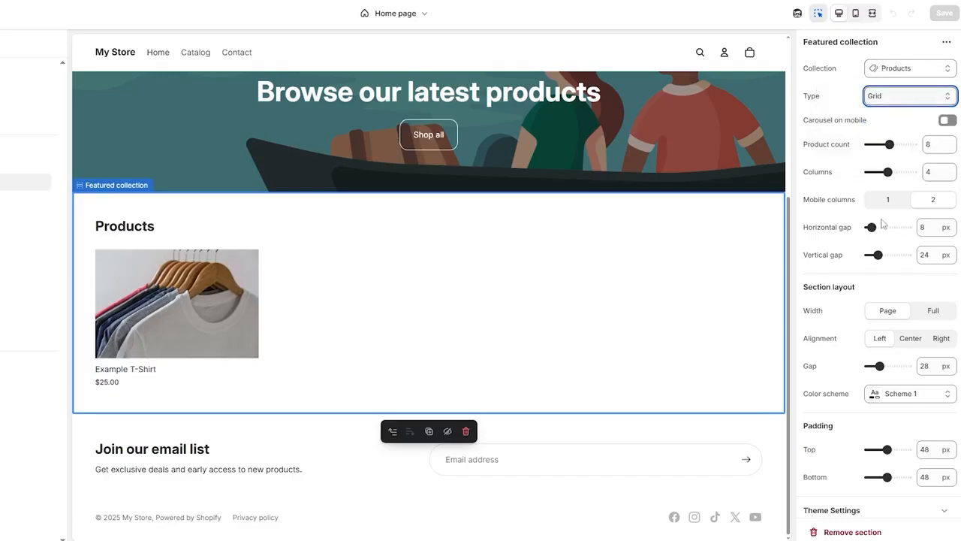
# Step: Replace the collection shown in the Featured collection section with the Home page collection
pyautogui.click(882, 72)
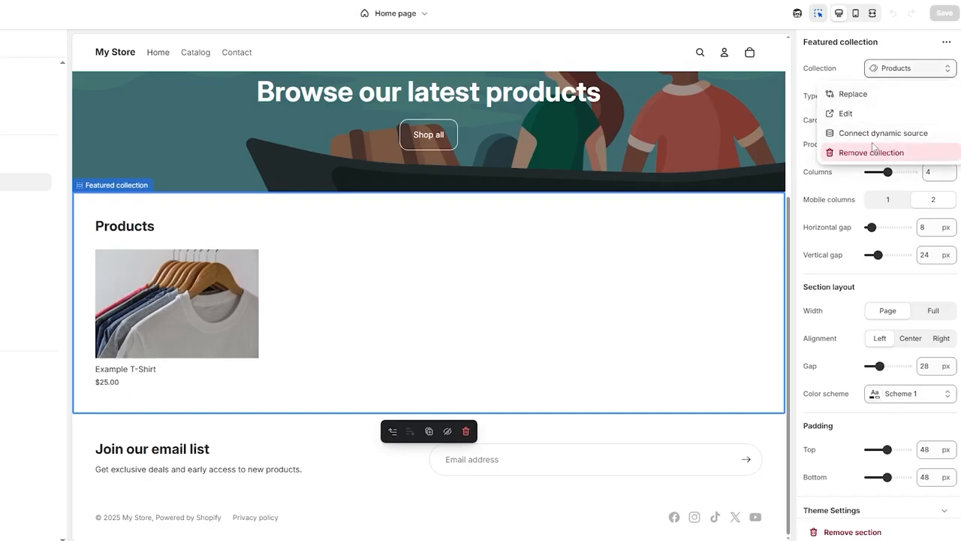
pyautogui.click(872, 137)
pyautogui.click(891, 71)
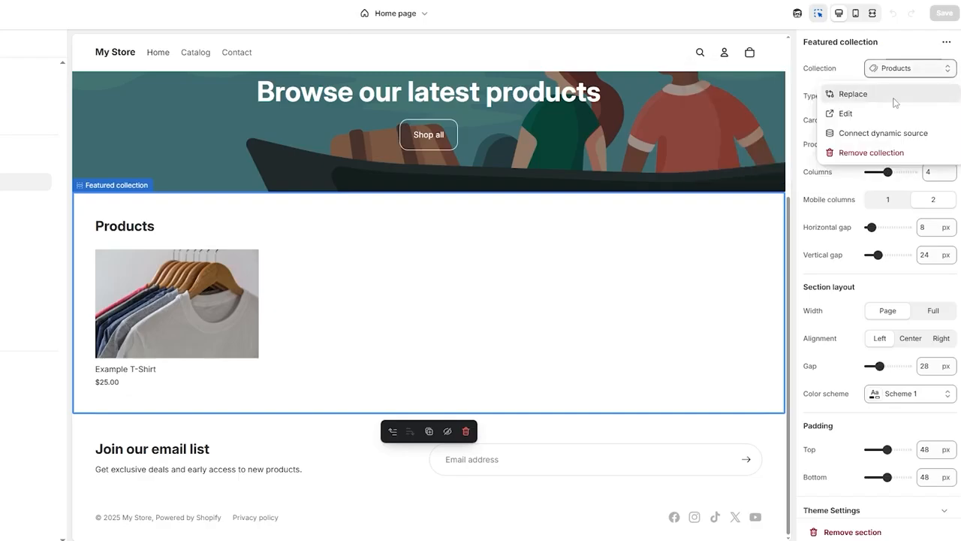
pyautogui.click(863, 94)
pyautogui.click(888, 135)
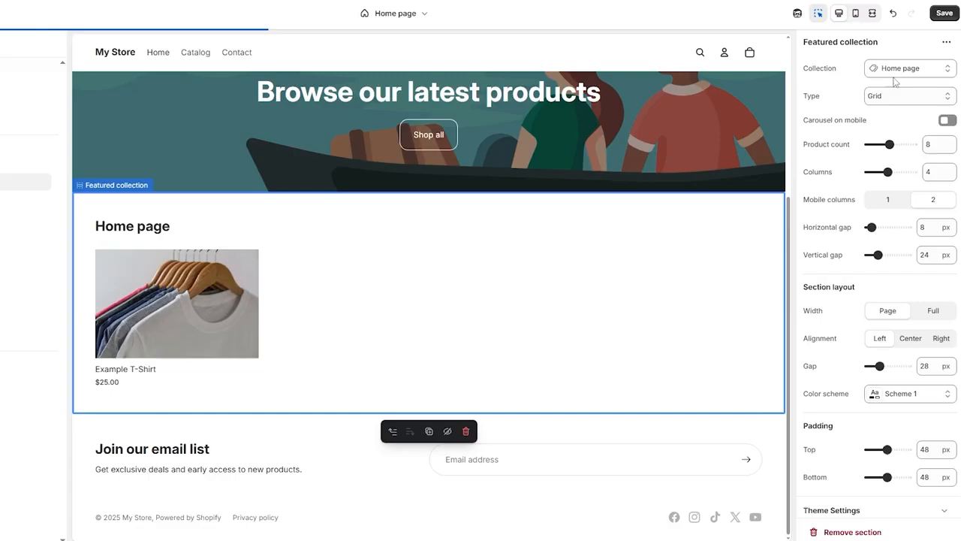
# Step: Save the home page changes, and inspect the Featured collection's collection title, view all button and product card blocks
pyautogui.click(944, 13)
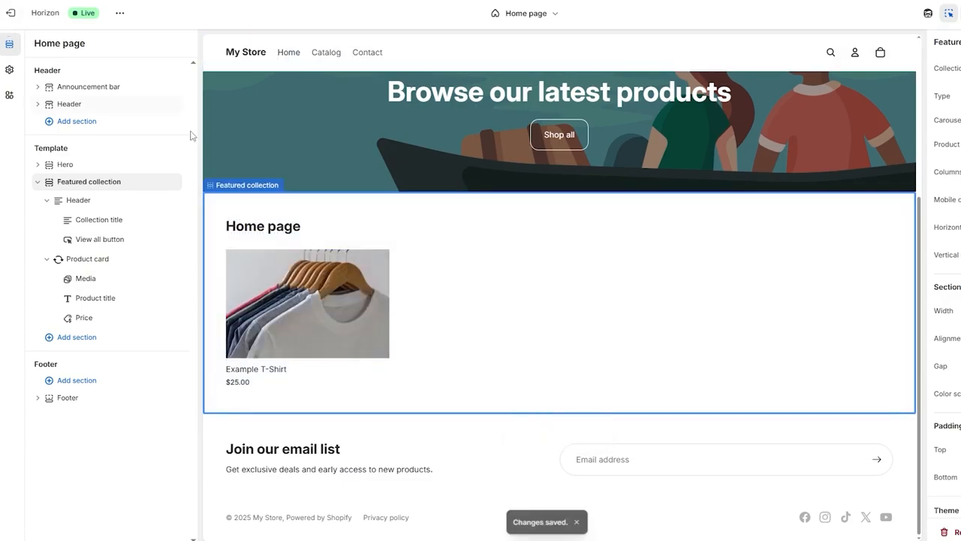
pyautogui.click(97, 221)
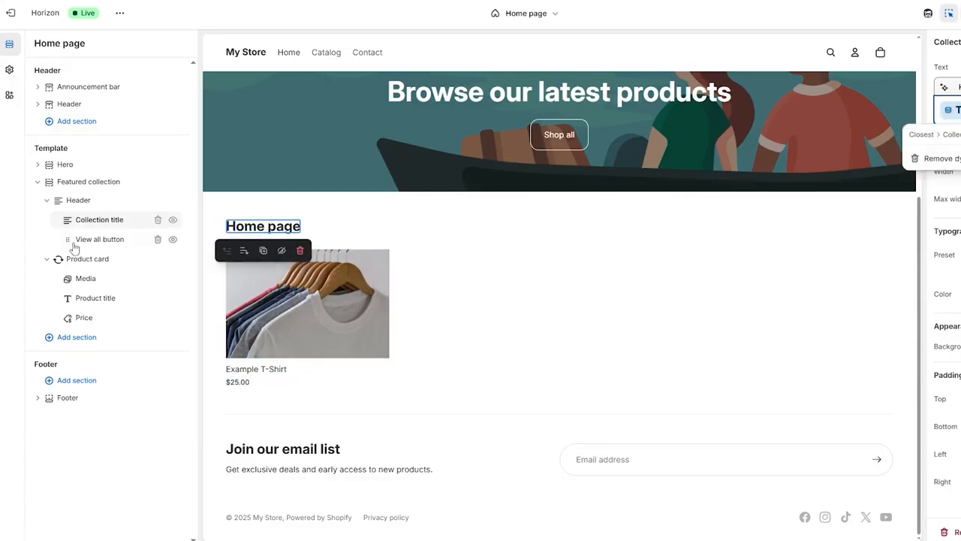
pyautogui.click(91, 240)
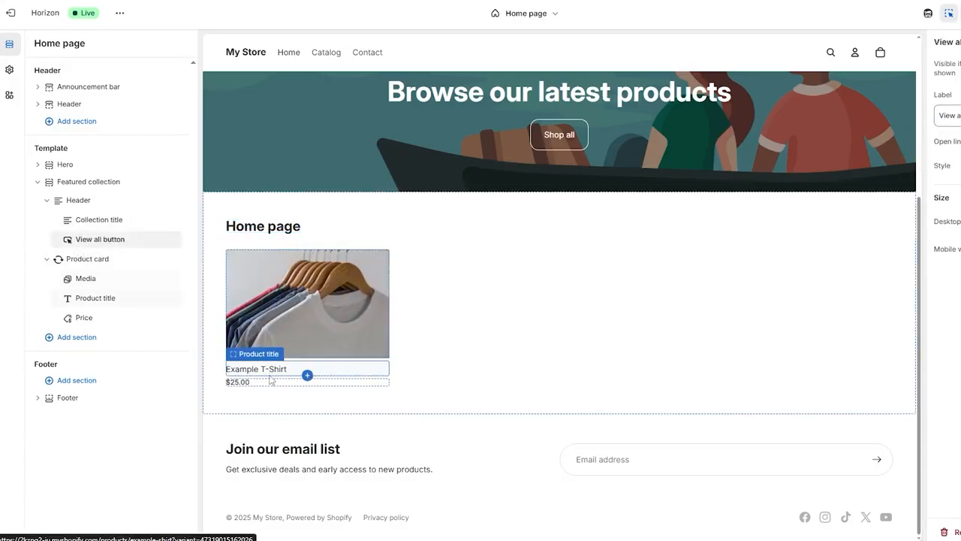
pyautogui.click(91, 263)
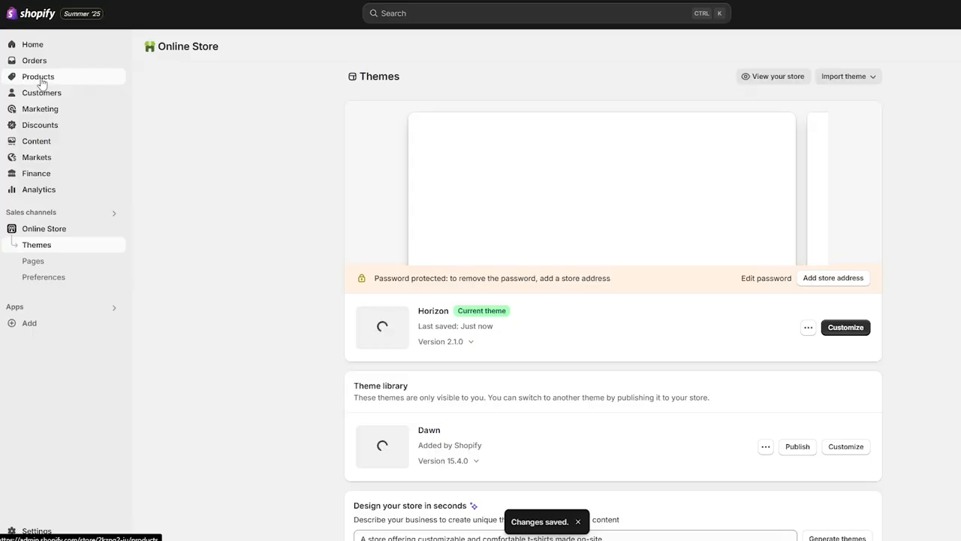
# Step: Delete the Home page collection from the store's product collections
pyautogui.click(39, 76)
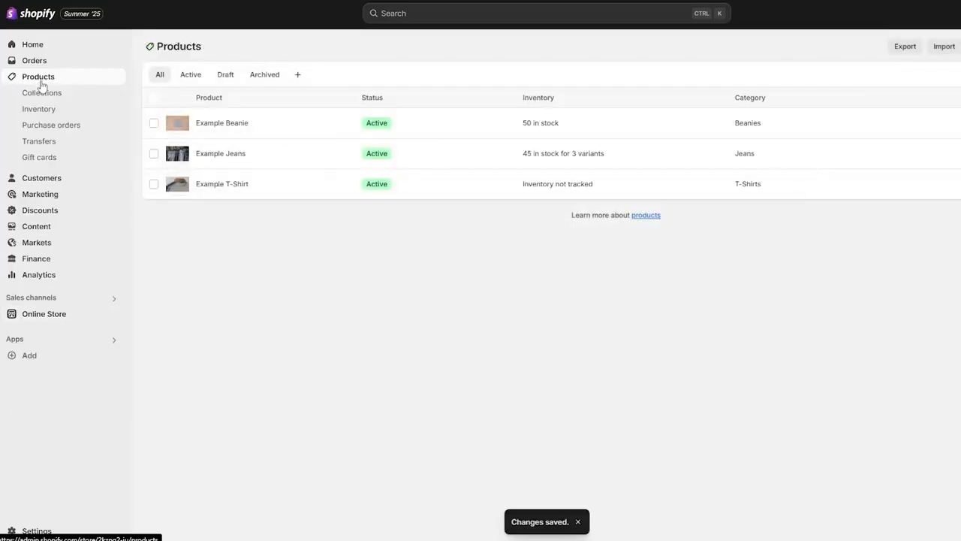
pyautogui.click(47, 96)
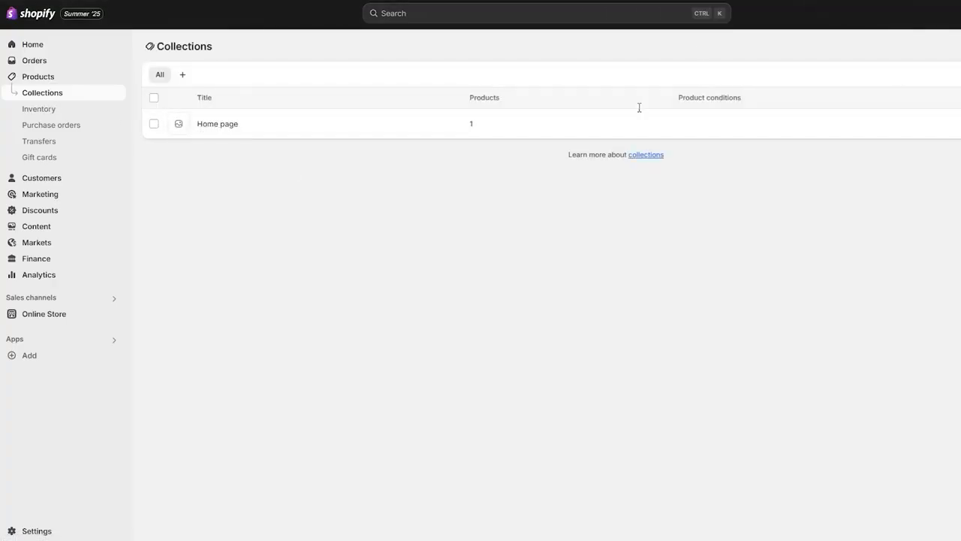
pyautogui.click(154, 124)
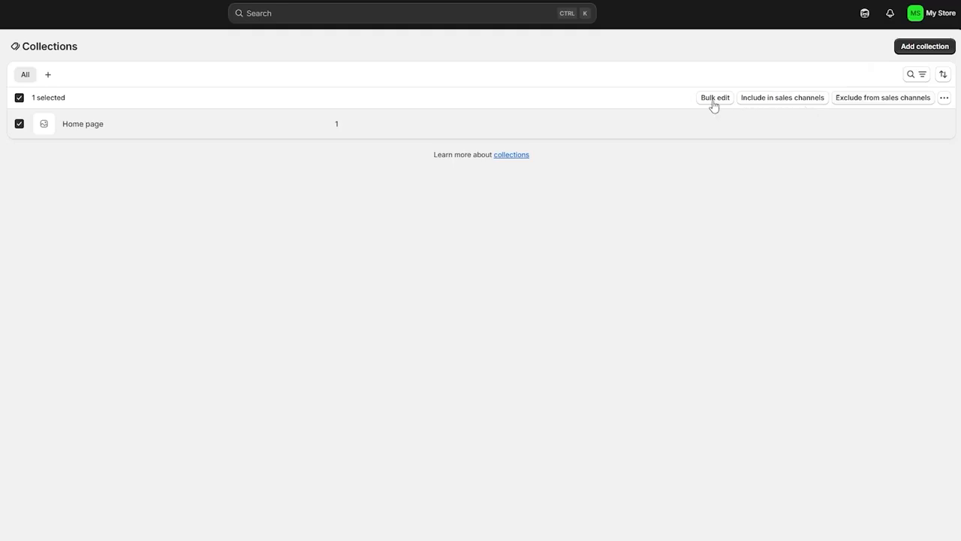
pyautogui.click(943, 98)
pyautogui.click(910, 124)
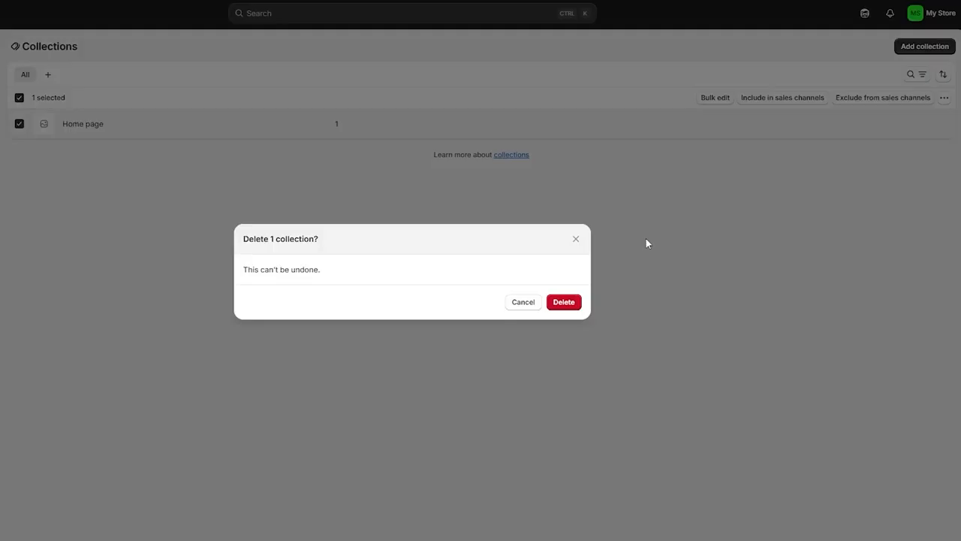
pyautogui.click(572, 307)
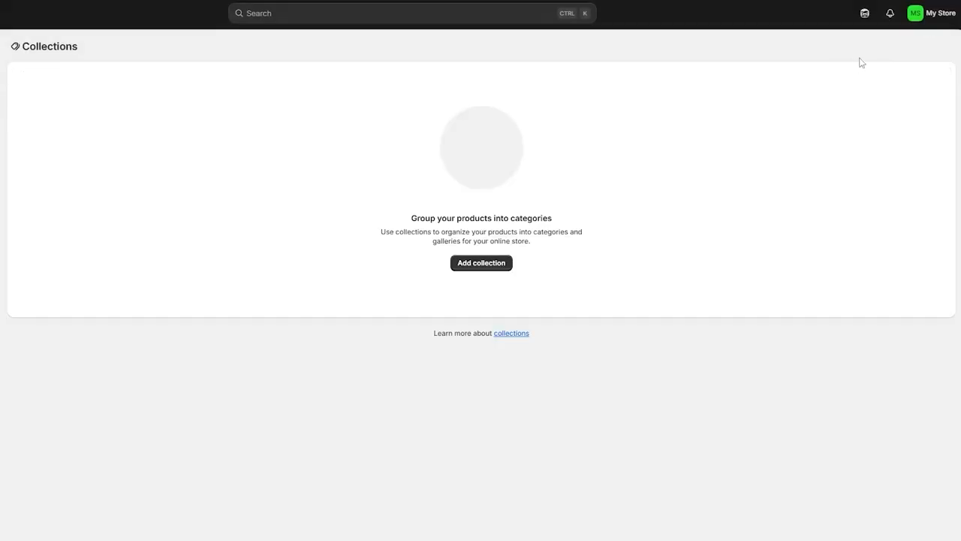
# Step: Start a new collection titled "All Products"
pyautogui.click(455, 265)
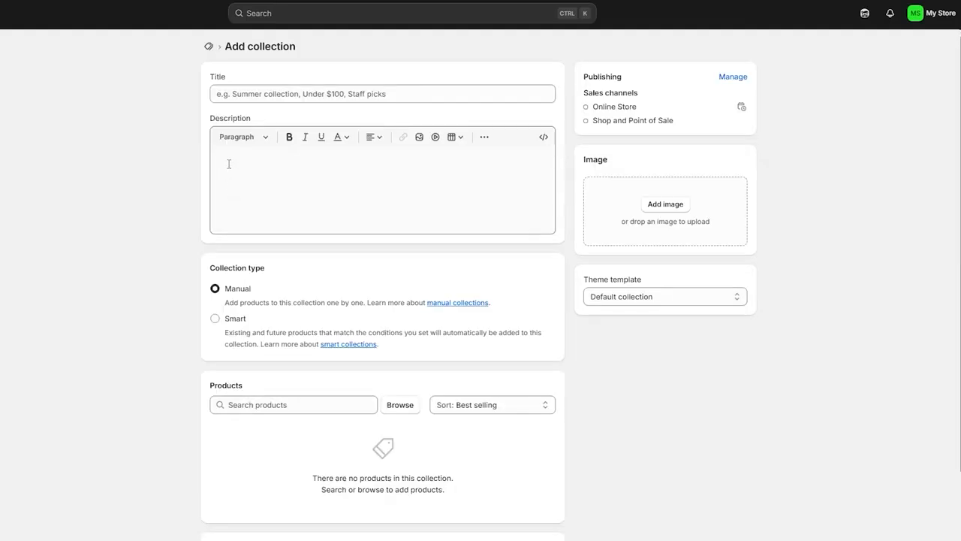
pyautogui.click(246, 89)
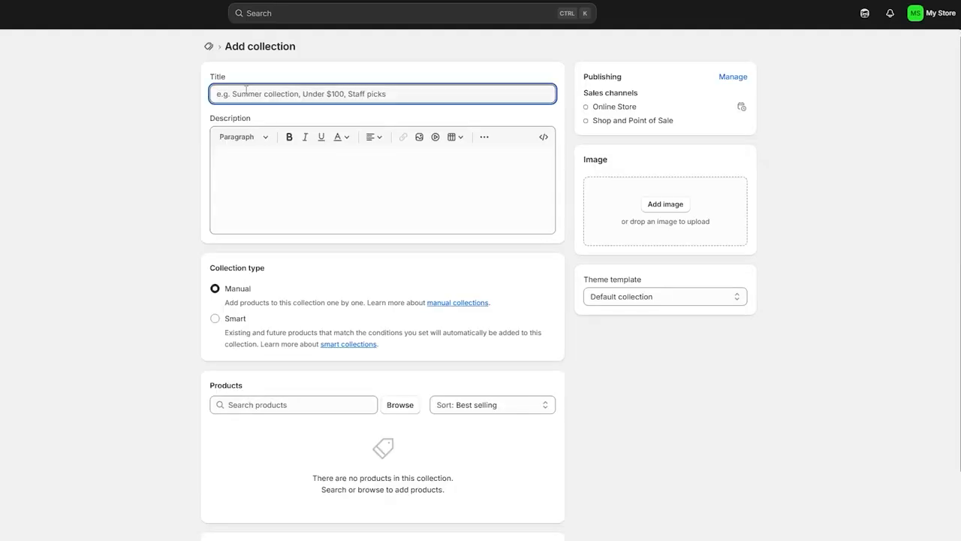
pyautogui.write('All Products')
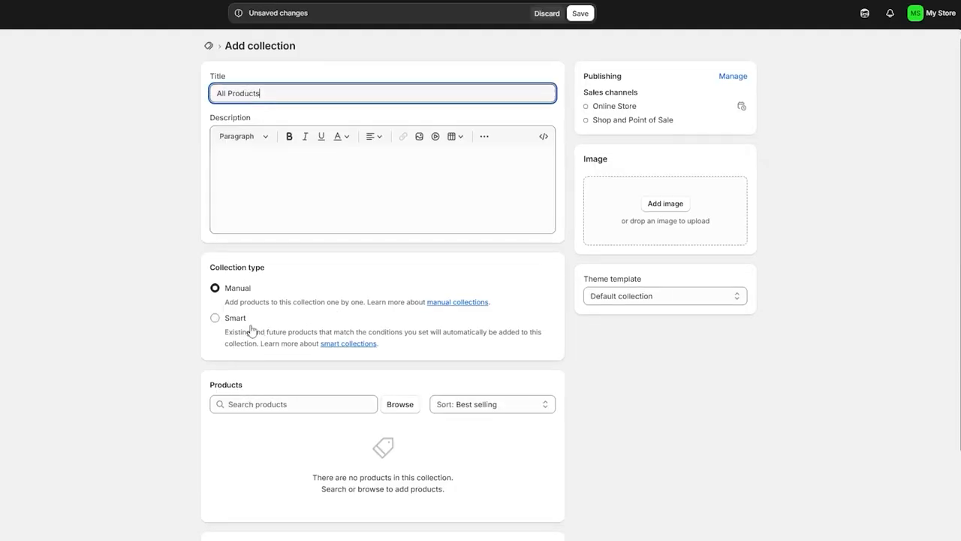
# Step: Add Example Beanie, Example Jeans and Example T-Shirt to the new collection and save it
pyautogui.scroll(-2, 325, 287)
pyautogui.click(339, 294)
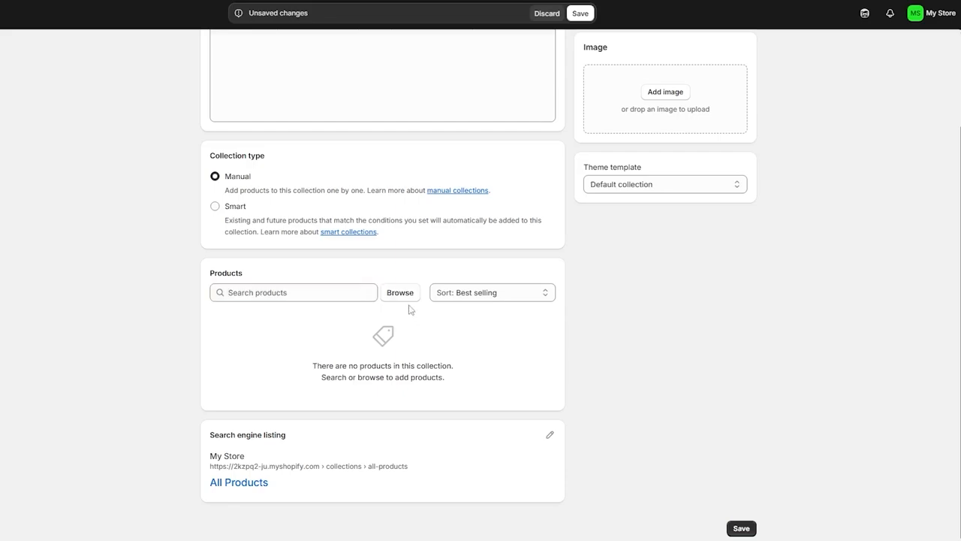
pyautogui.click(414, 295)
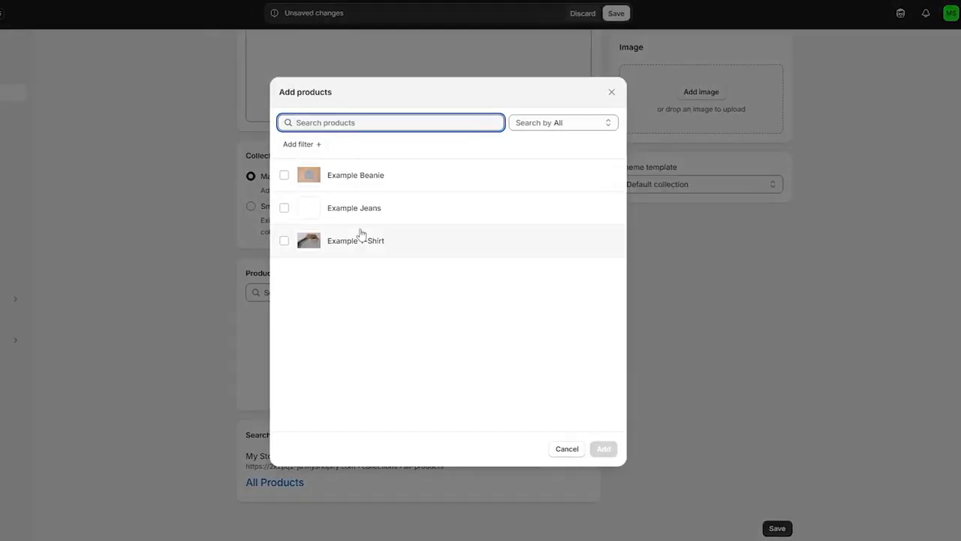
pyautogui.click(314, 175)
pyautogui.click(315, 207)
pyautogui.click(314, 241)
pyautogui.click(634, 448)
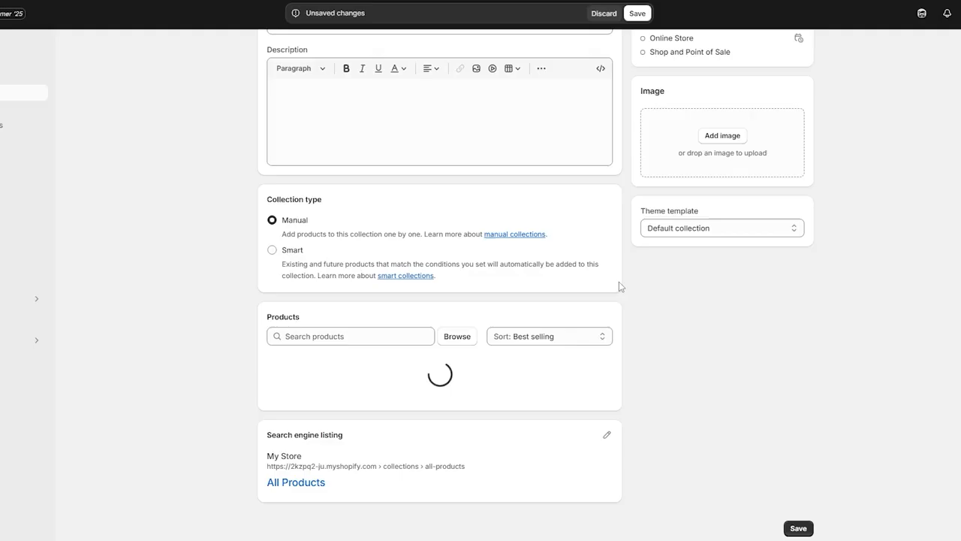
pyautogui.scroll(-2, 564, 115)
pyautogui.click(580, 13)
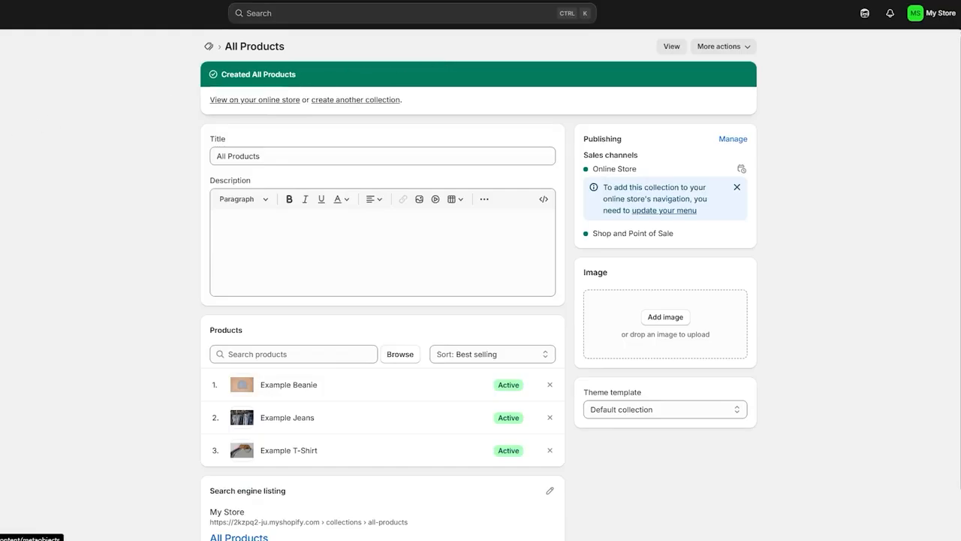
# Step: Return to the online store's themes and open the current Horizon theme for customization
pyautogui.click(43, 313)
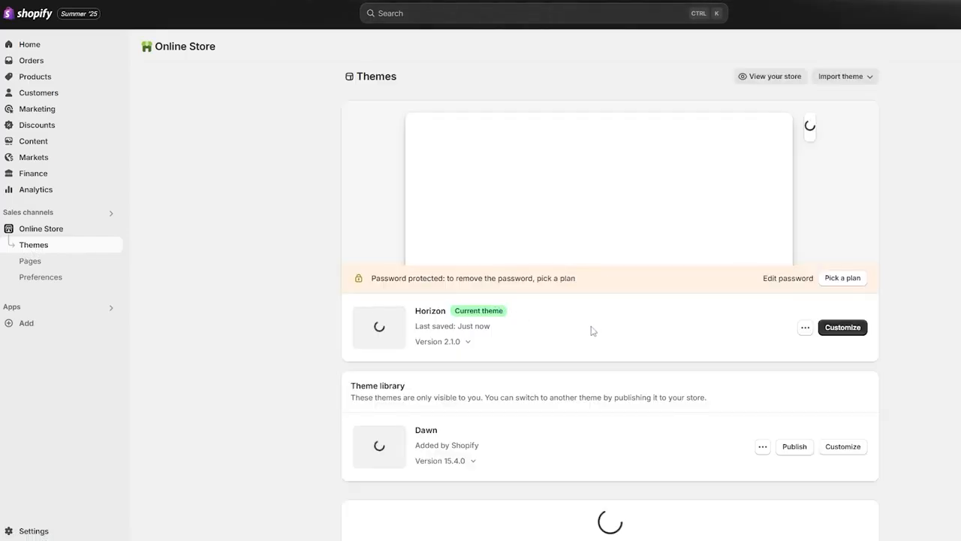
pyautogui.click(842, 329)
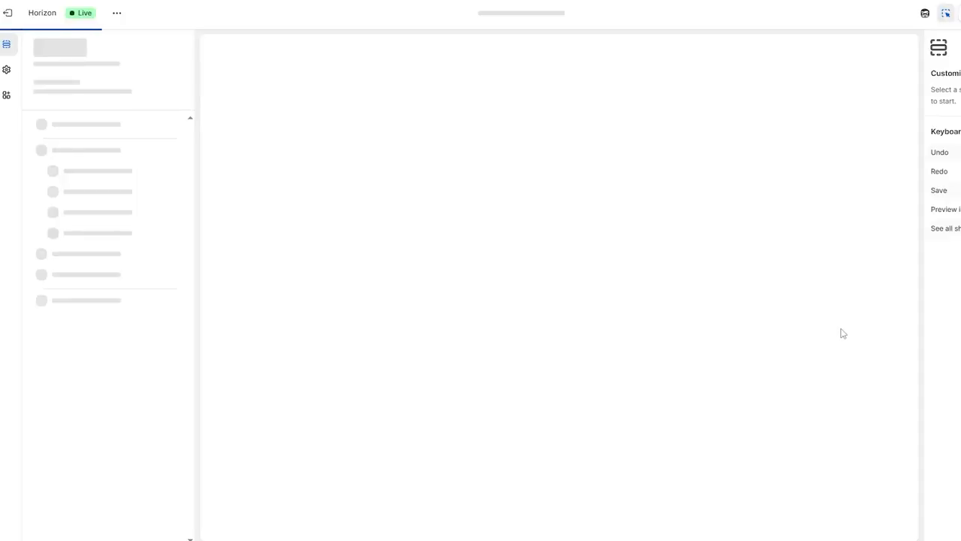
pyautogui.scroll(-3, 378, 365)
pyautogui.scroll(-3, 811, 319)
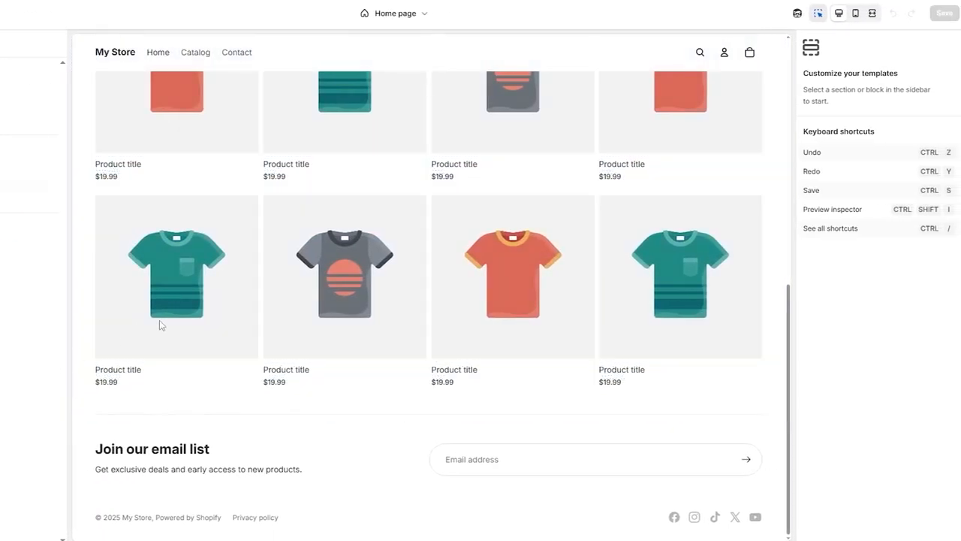
pyautogui.scroll(3, 159, 325)
# Step: Replace the collection in the home page's Featured collection section with All Products and save the theme
pyautogui.click(275, 190)
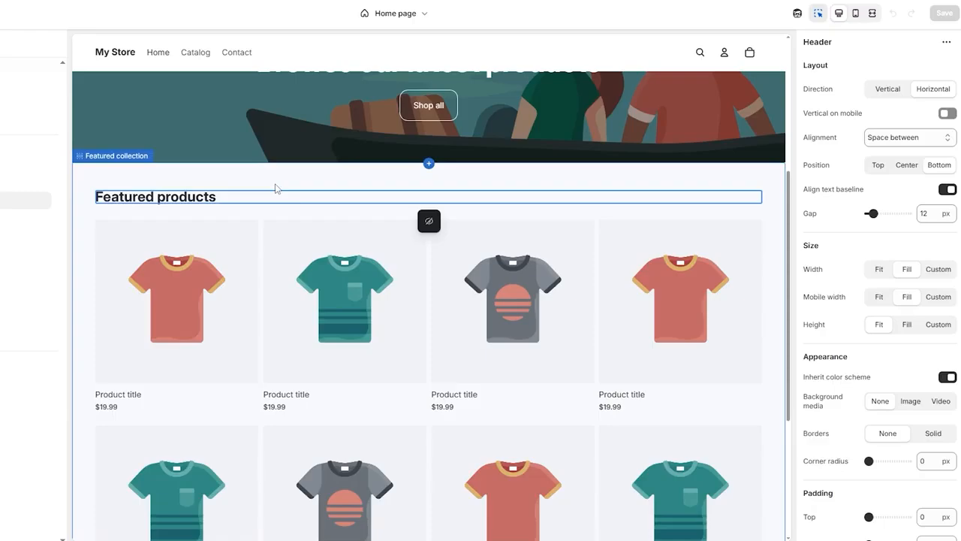
pyautogui.click(276, 188)
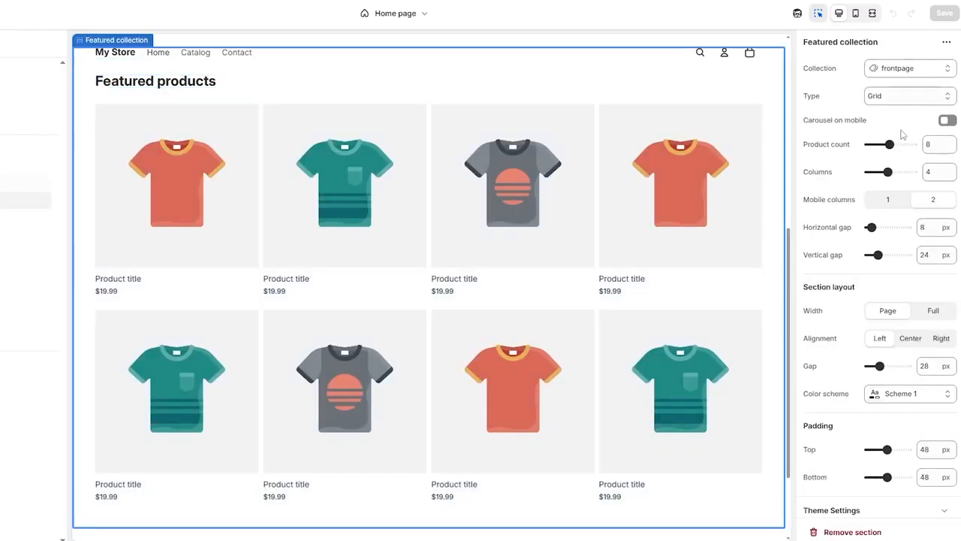
pyautogui.click(903, 75)
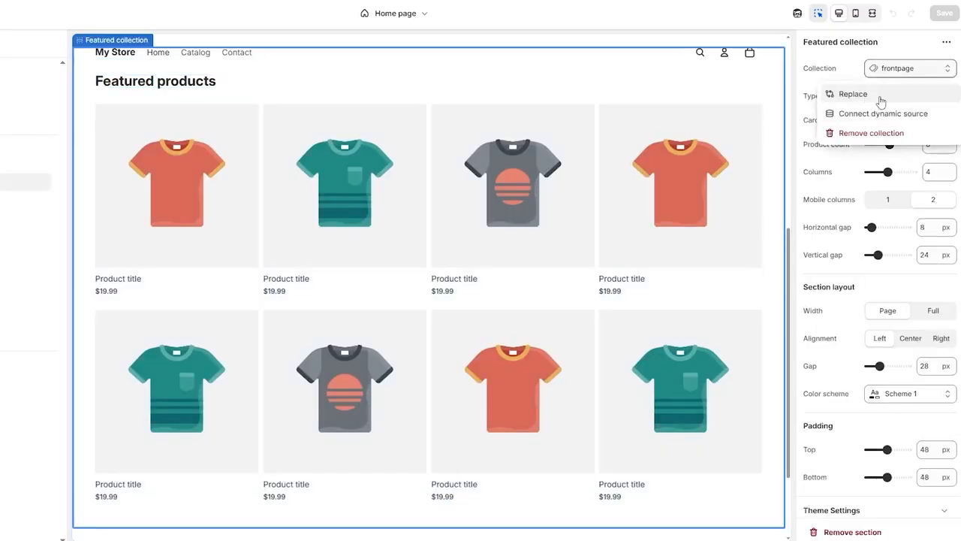
pyautogui.click(855, 93)
pyautogui.click(854, 136)
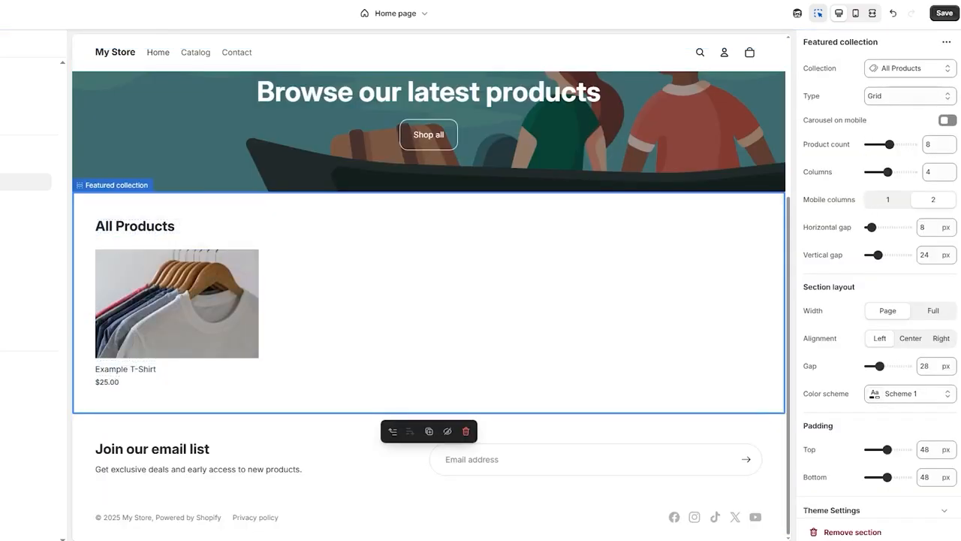
pyautogui.click(943, 14)
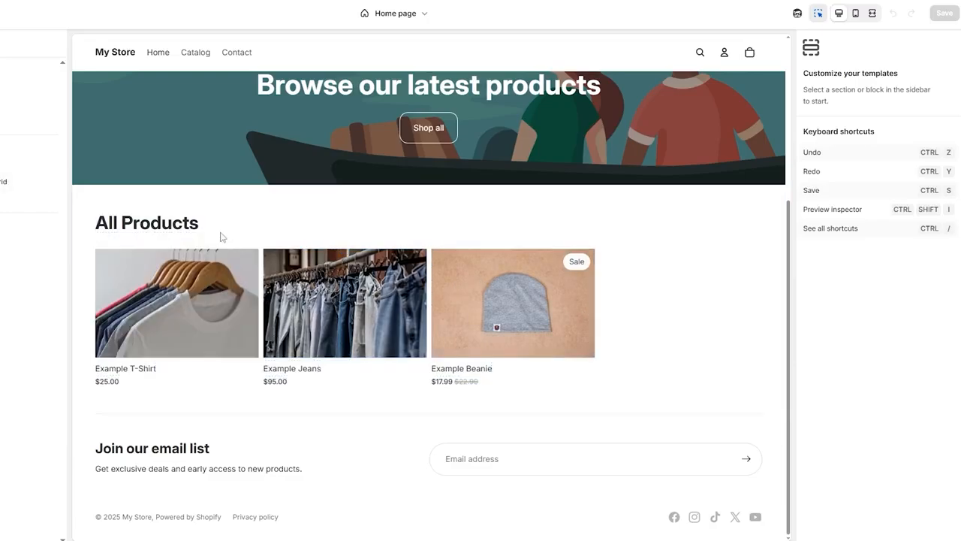
# Step: Delete the Featured collection: Grid section from the home page template
pyautogui.click(323, 218)
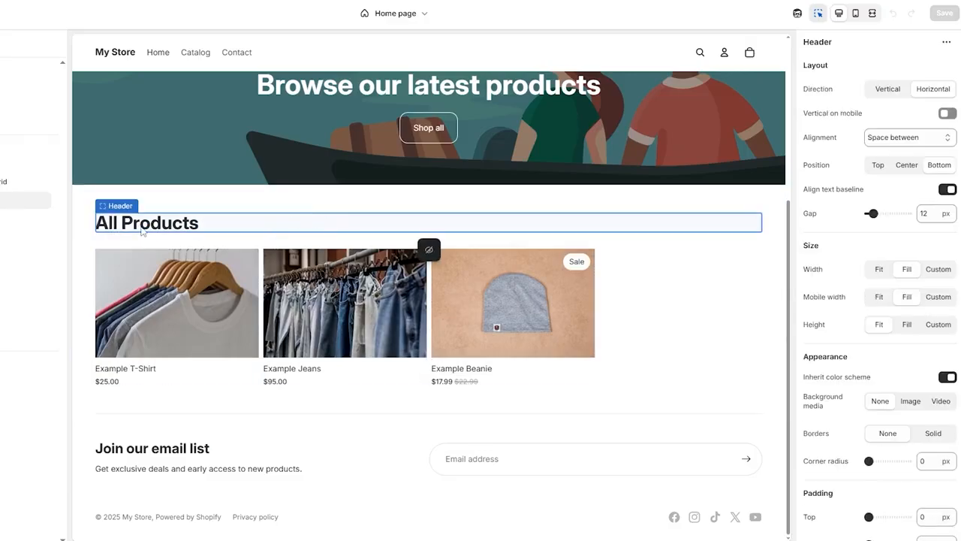
pyautogui.click(118, 189)
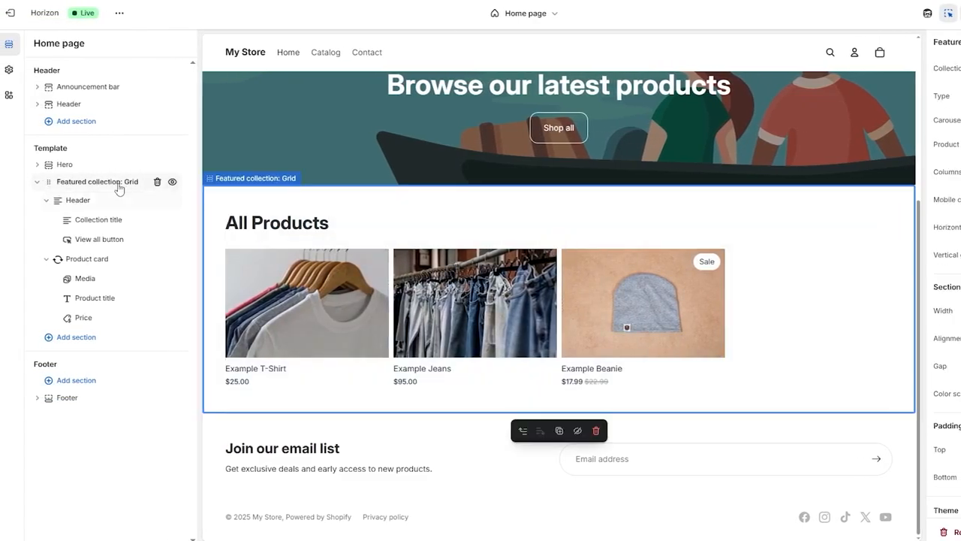
pyautogui.click(158, 182)
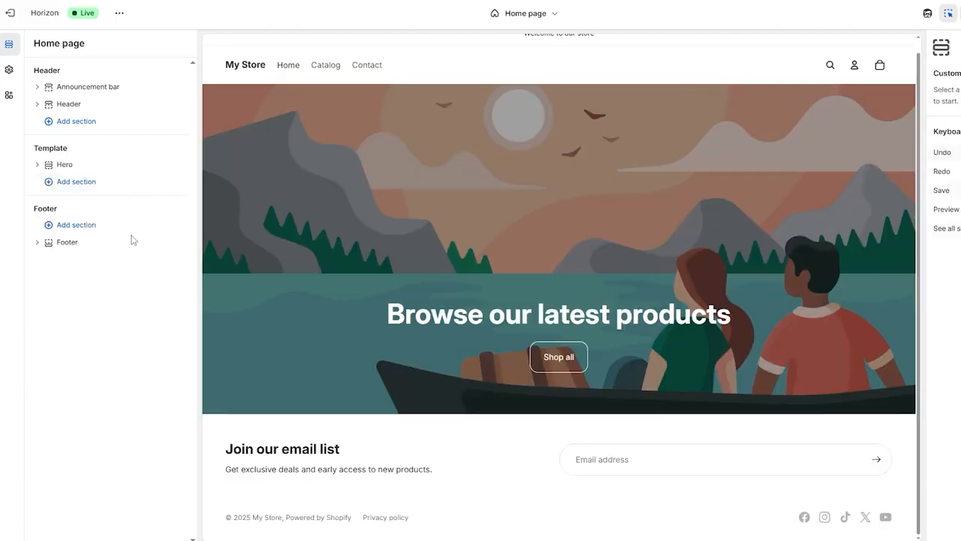
# Step: Add a Collection list: Bento section below the Hero section and assign the All Products collection to it
pyautogui.click(89, 183)
pyautogui.click(75, 187)
pyautogui.click(76, 187)
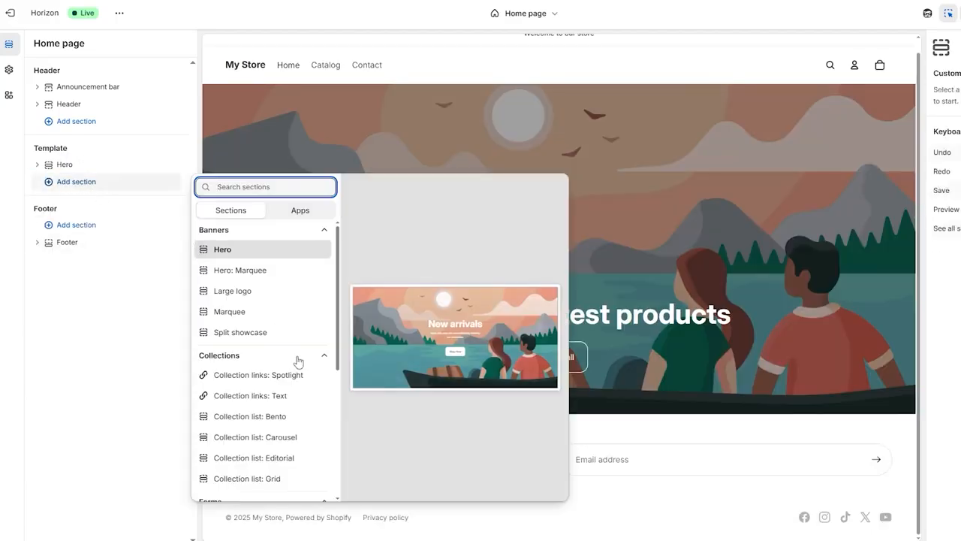
pyautogui.scroll(-3, 296, 368)
pyautogui.scroll(3, 296, 367)
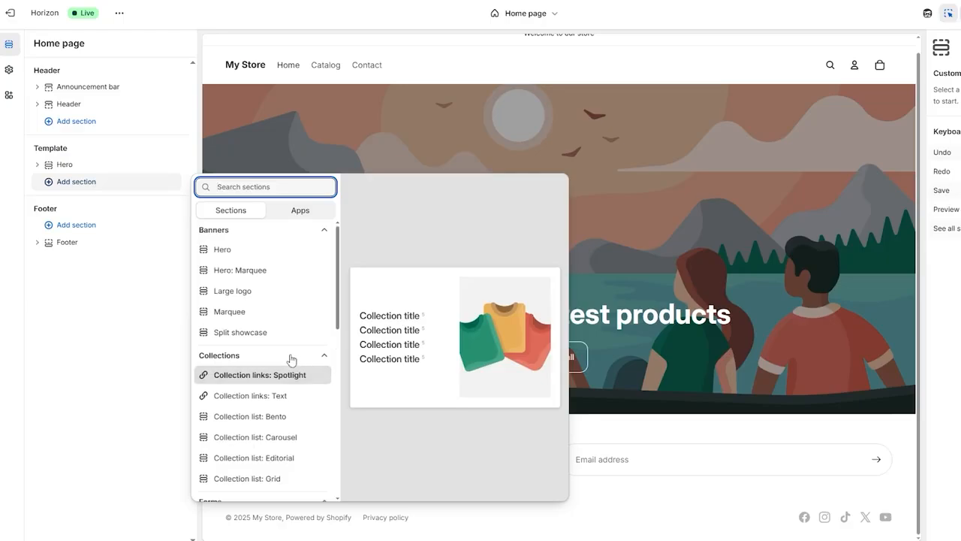
pyautogui.scroll(-2, 273, 324)
pyautogui.scroll(1, 279, 313)
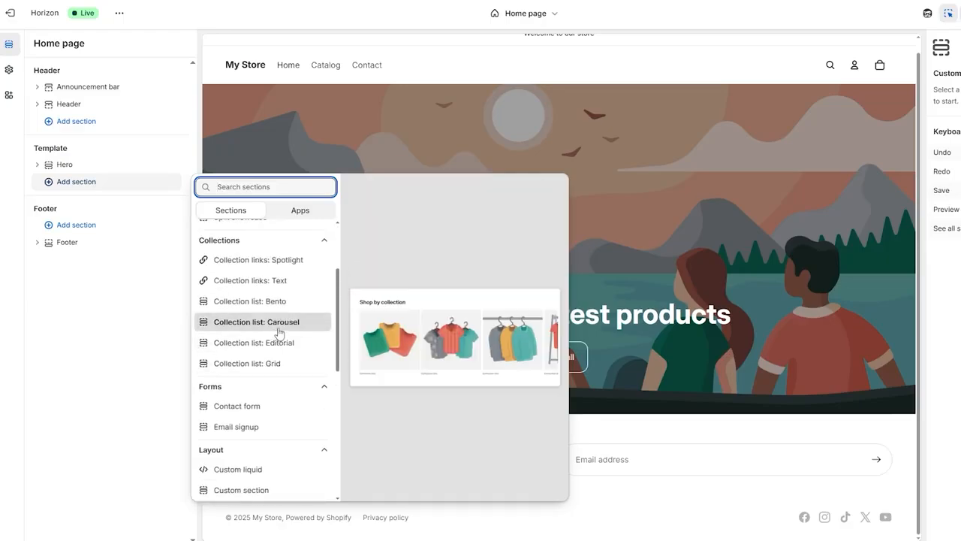
pyautogui.click(287, 307)
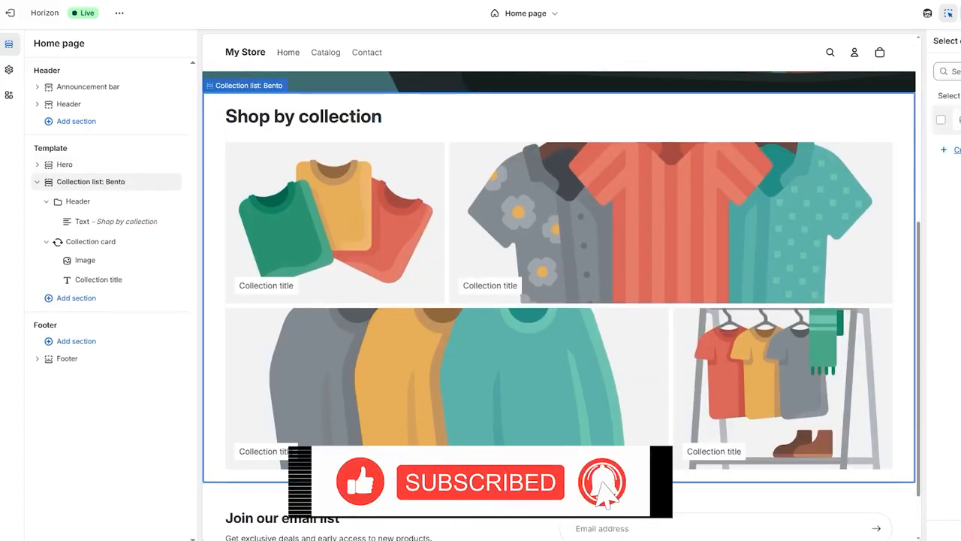
pyautogui.click(941, 120)
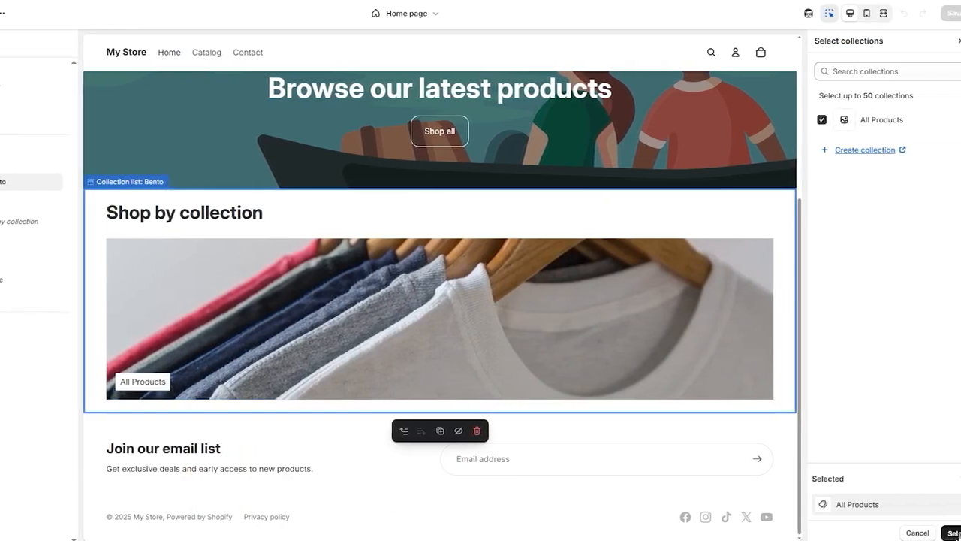
pyautogui.click(951, 534)
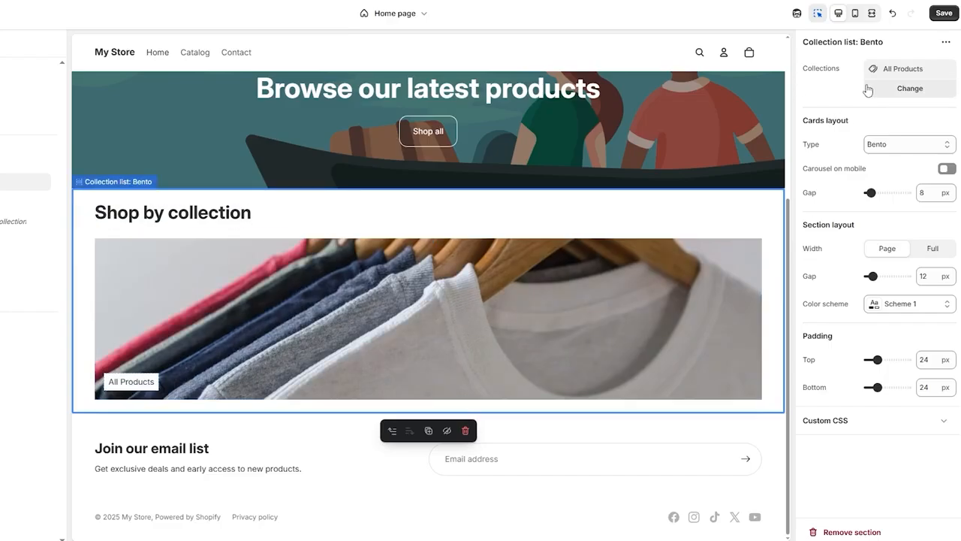
# Step: Try the Carousel and Grid card layout types on the Collection list: Bento section
pyautogui.click(905, 142)
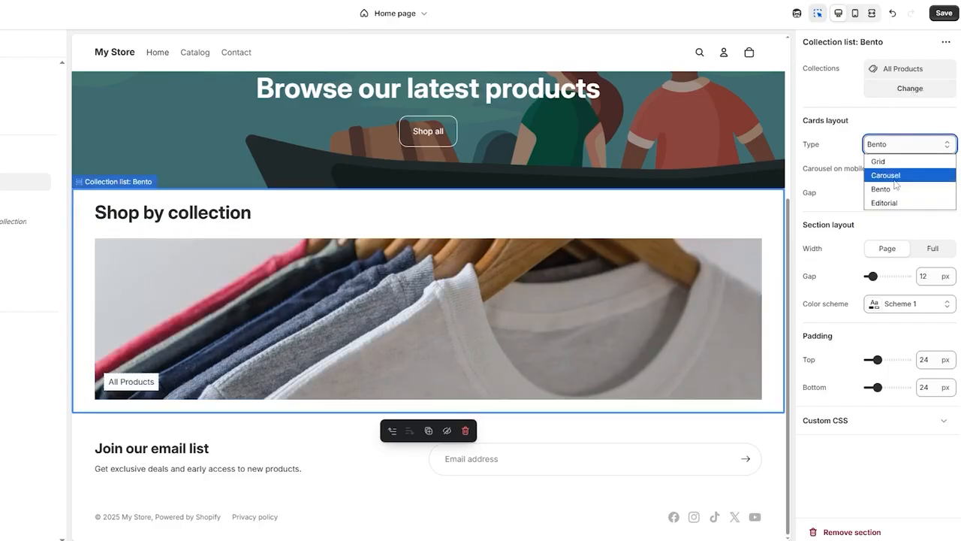
pyautogui.click(895, 173)
pyautogui.click(902, 147)
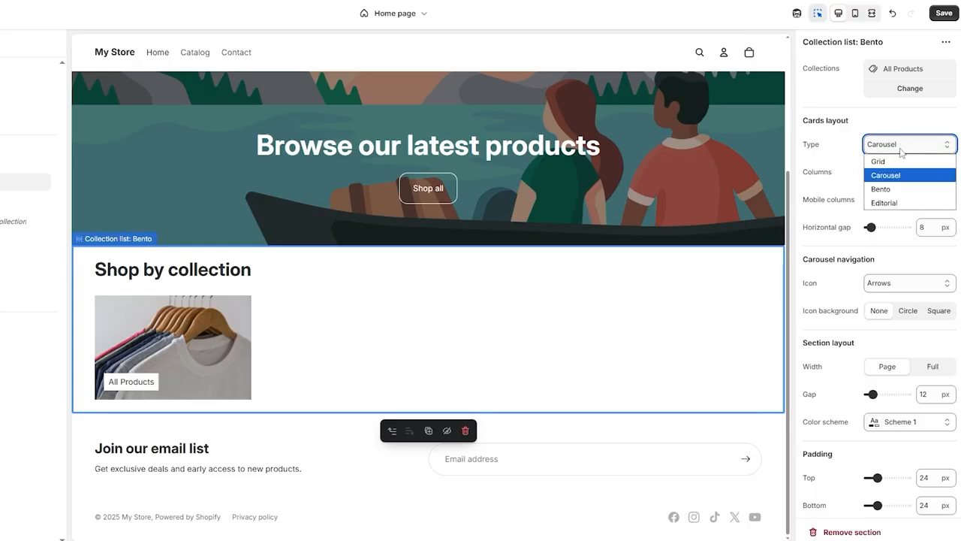
pyautogui.click(898, 162)
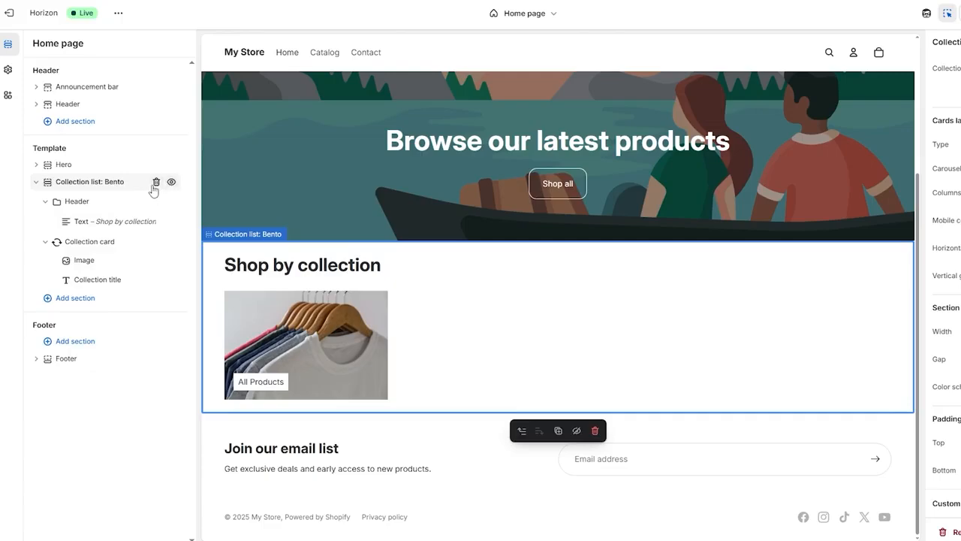
# Step: Delete the Collection list: Bento section and add a Featured collection: Grid section showing All Products below the Hero
pyautogui.click(155, 183)
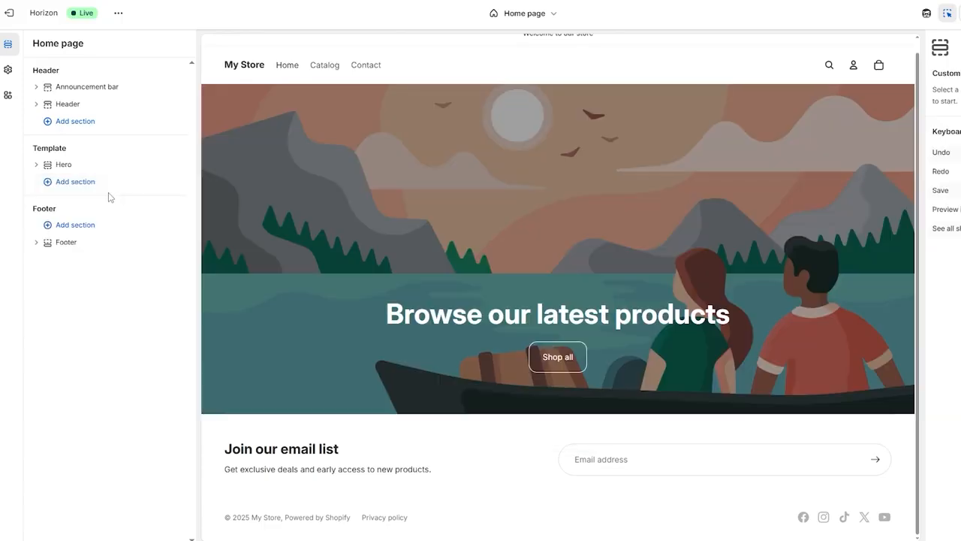
pyautogui.click(108, 184)
pyautogui.scroll(-8, 253, 390)
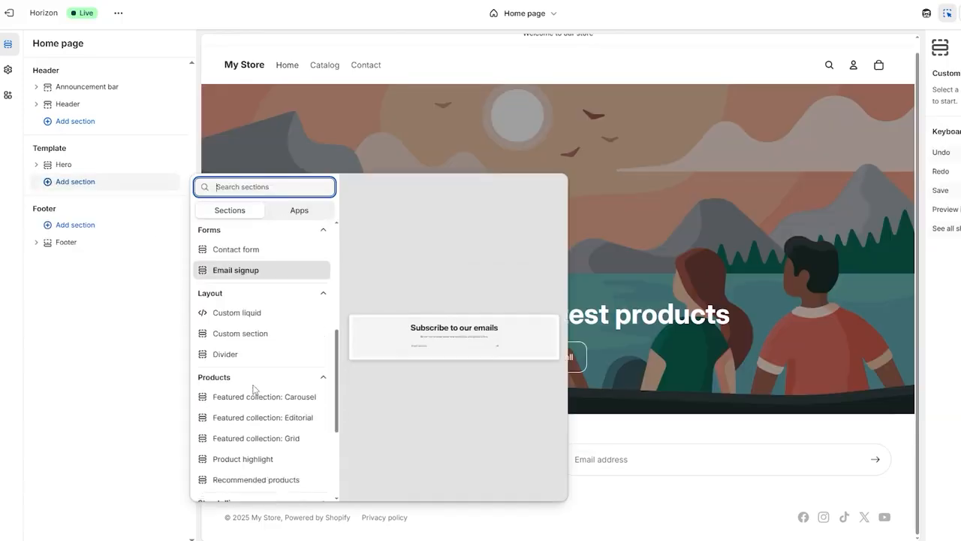
pyautogui.click(291, 343)
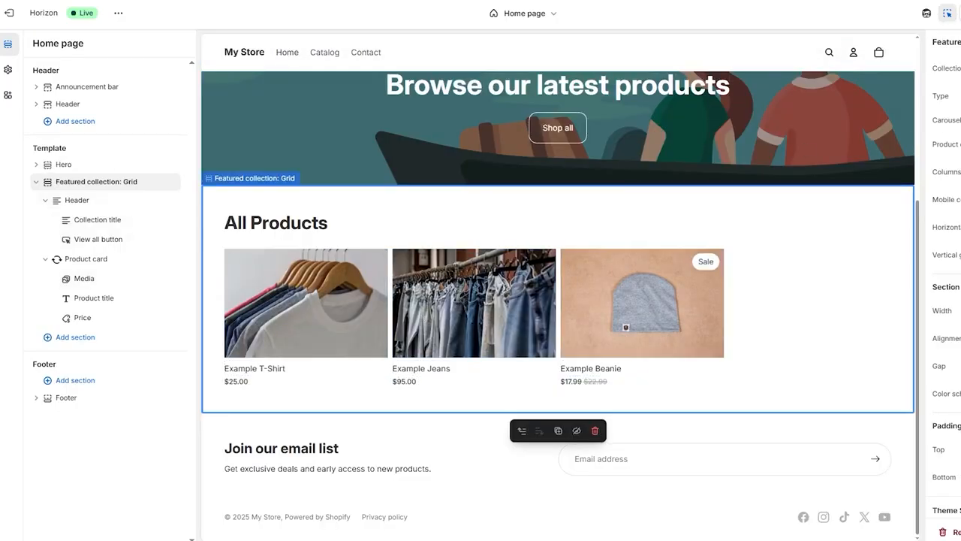
# Step: Try the Carousel type on the Featured collection section, set it to Editorial instead and save the theme
pyautogui.click(960, 120)
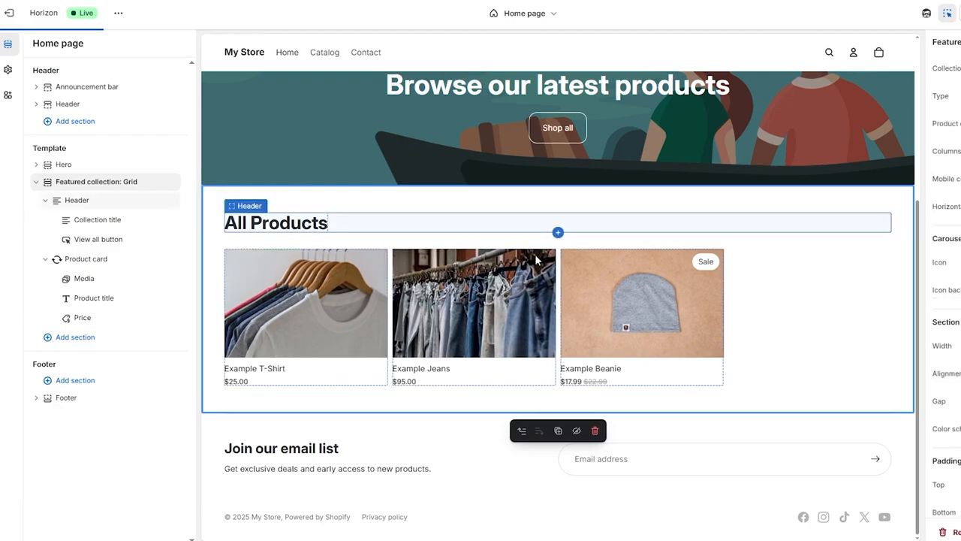
pyautogui.click(959, 137)
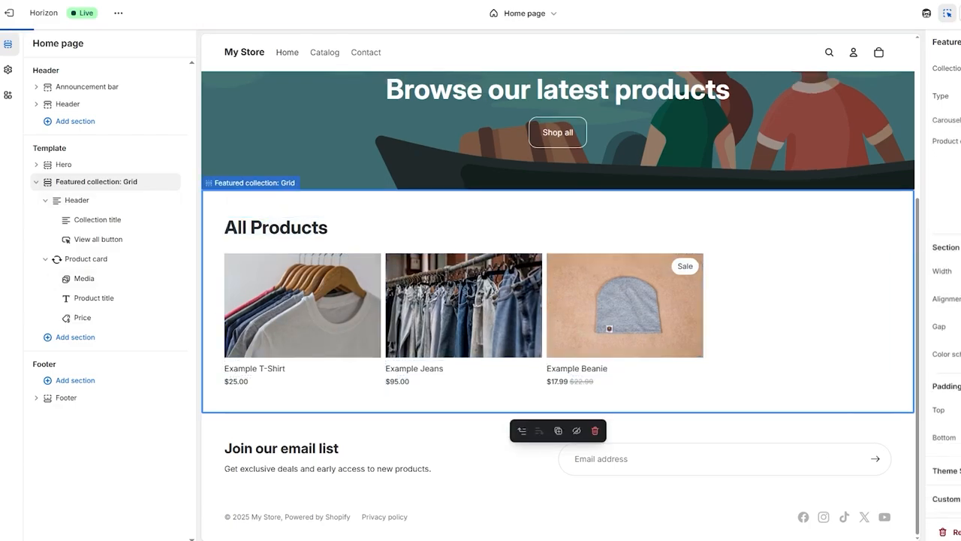
pyautogui.scroll(-1, 672, 325)
pyautogui.scroll(-6, 671, 325)
pyautogui.scroll(4, 644, 350)
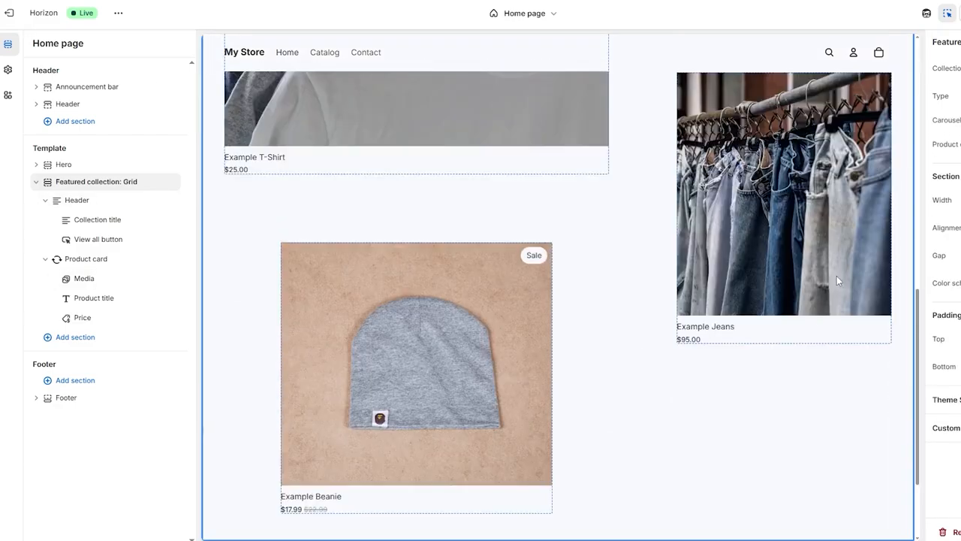
pyautogui.scroll(2, 796, 257)
pyautogui.scroll(-7, 796, 252)
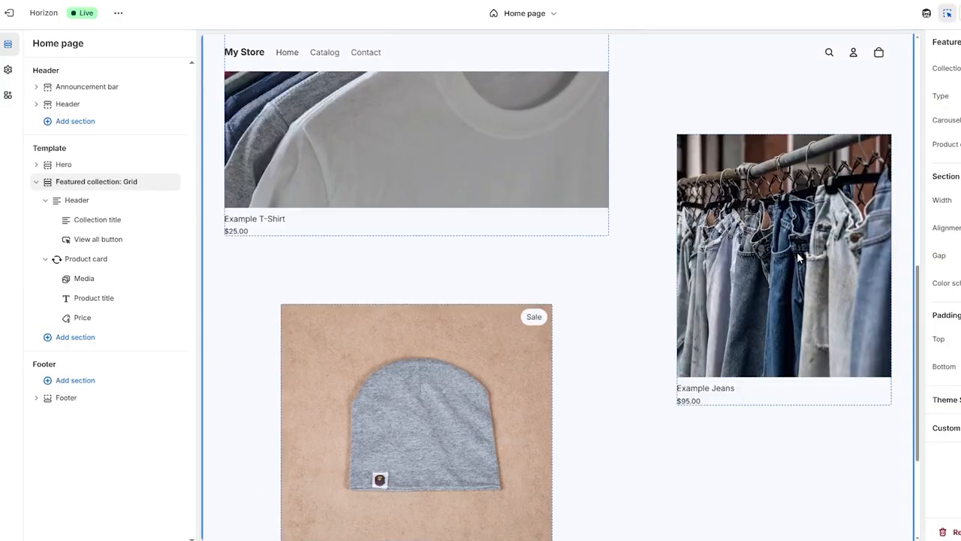
pyautogui.scroll(5, 796, 257)
pyautogui.scroll(1, 798, 258)
pyautogui.click(798, 257)
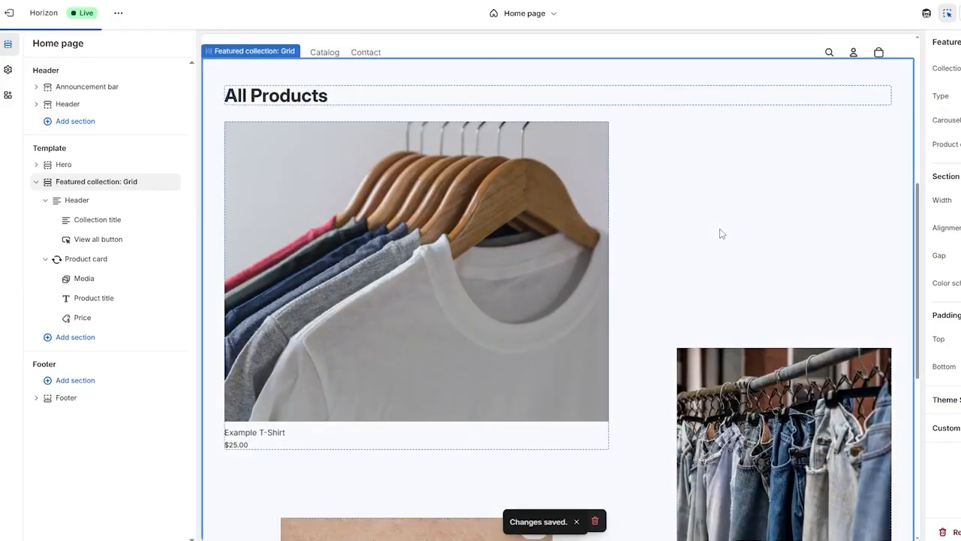
# Step: Review the All Products editorial layout and the Hero banner in the home page preview
pyautogui.scroll(3, 660, 248)
pyautogui.scroll(-8, 657, 251)
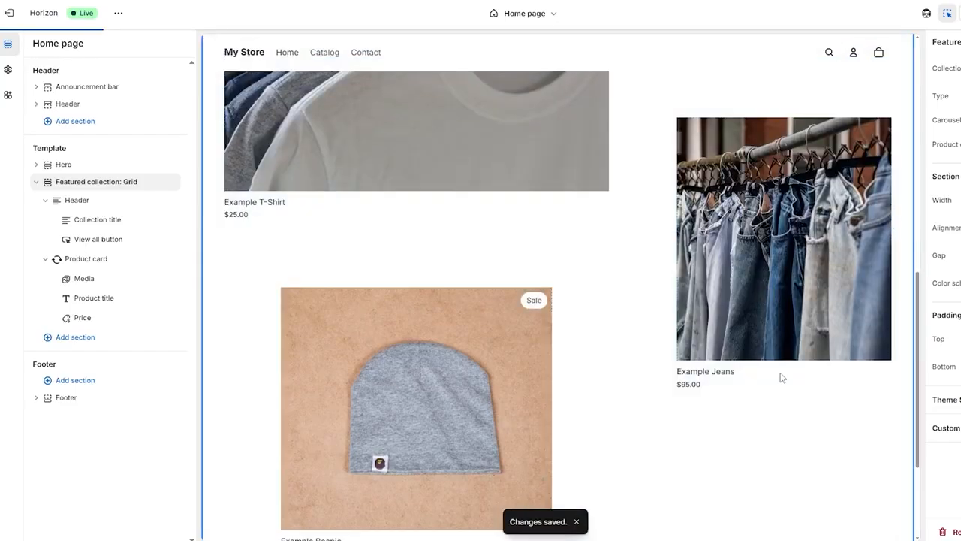
pyautogui.scroll(8, 811, 353)
pyautogui.scroll(2, 837, 328)
pyautogui.scroll(-5, 676, 305)
pyautogui.scroll(5, 658, 337)
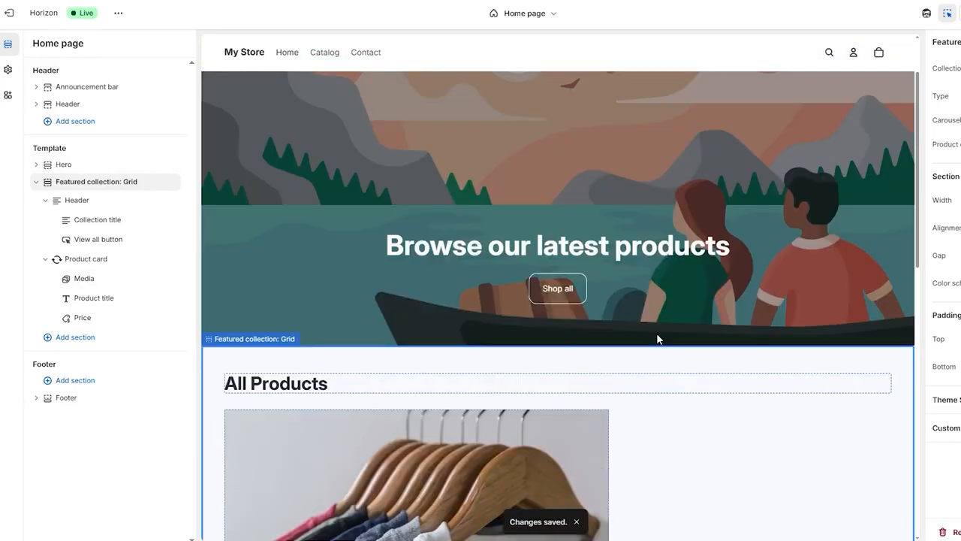
pyautogui.scroll(1, 519, 201)
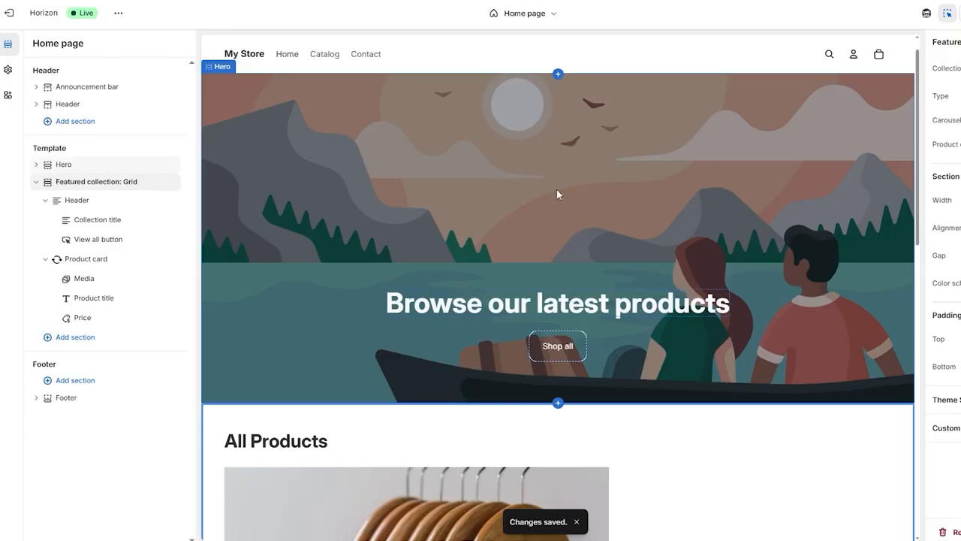
# Step: Set the Hero section's first image to the leather-jacket model photo from the Women's Fashion free images
pyautogui.click(611, 197)
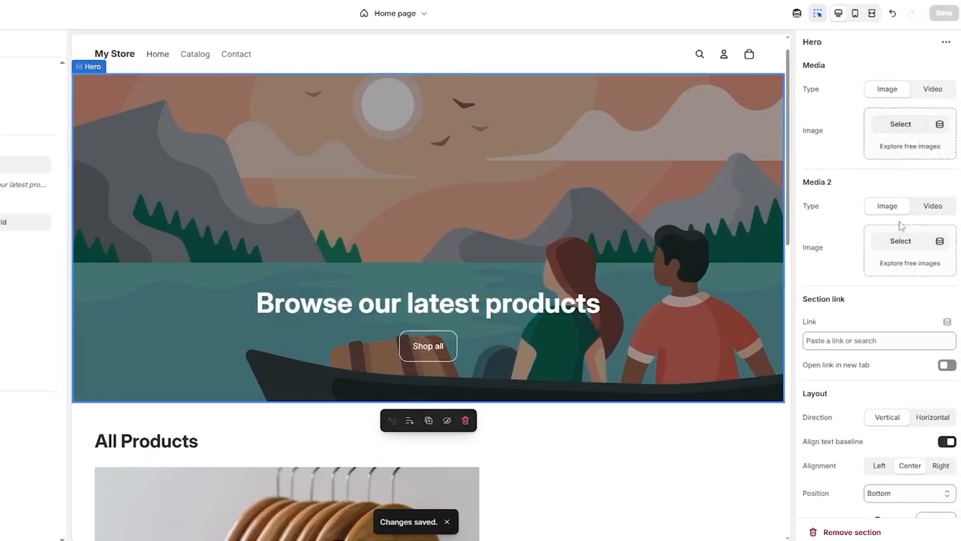
pyautogui.click(902, 146)
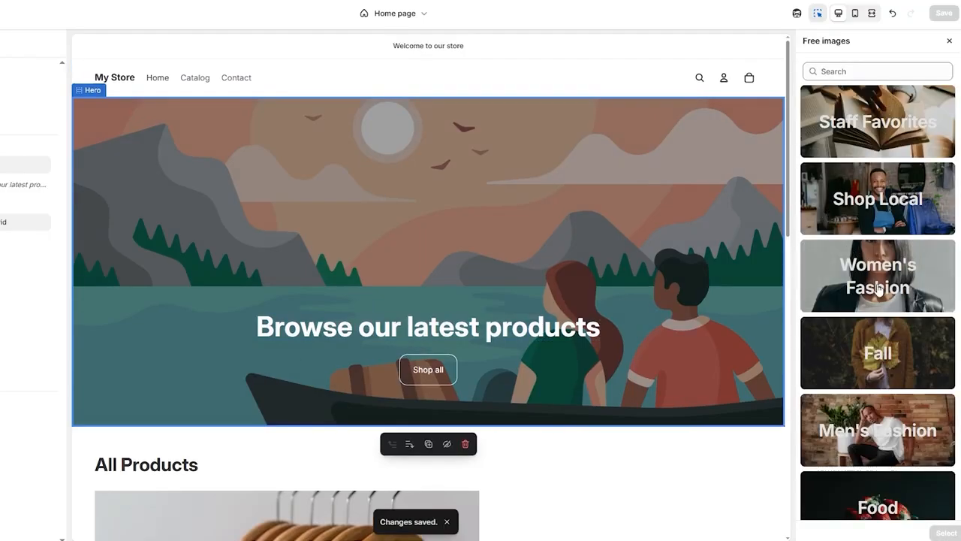
pyautogui.click(880, 287)
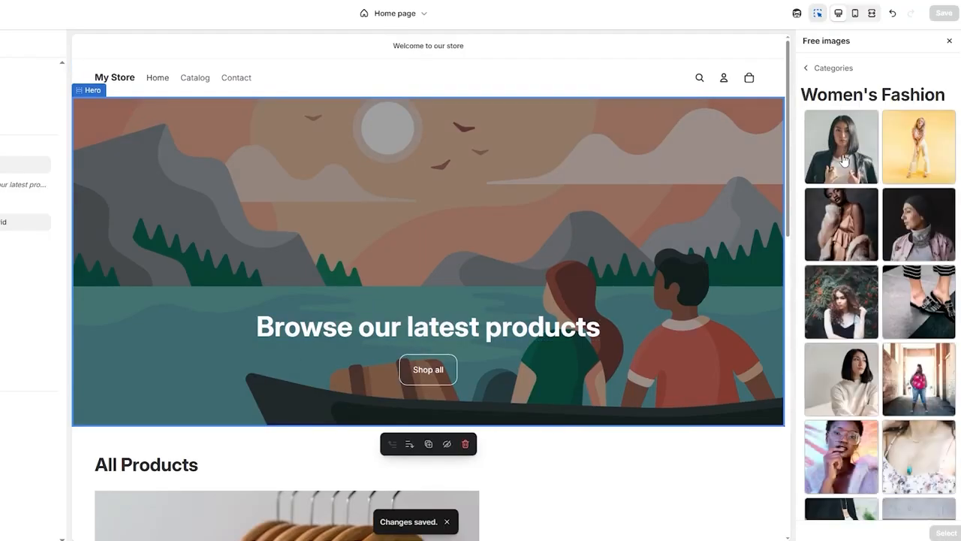
pyautogui.click(841, 146)
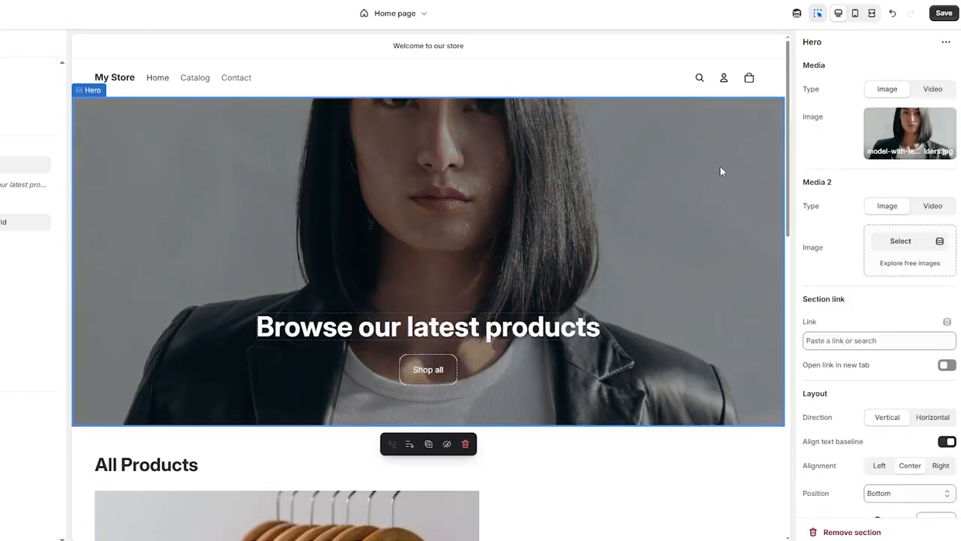
# Step: Examine the Hero section's image editing option and its layout, appearance and padding settings
pyautogui.moveTo(892, 133)
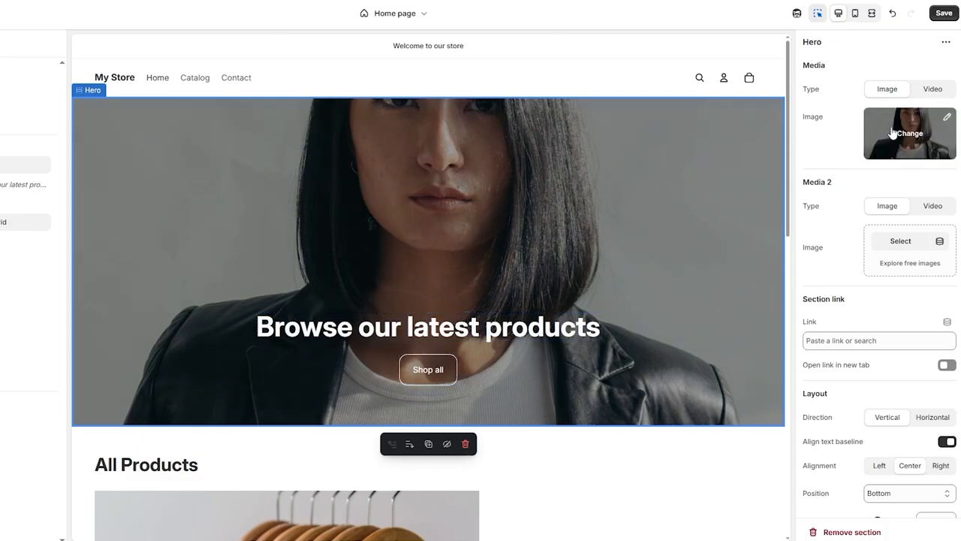
pyautogui.click(949, 119)
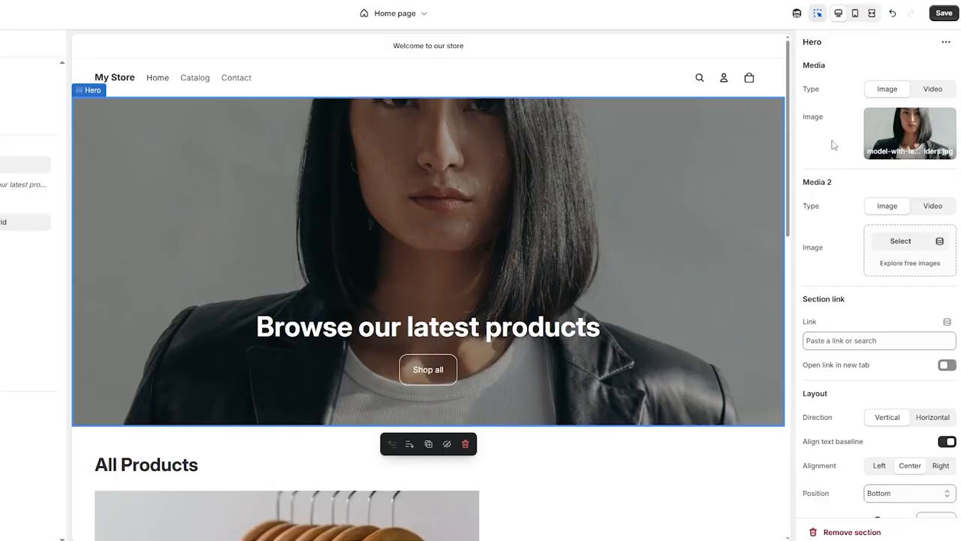
pyautogui.scroll(-4, 901, 336)
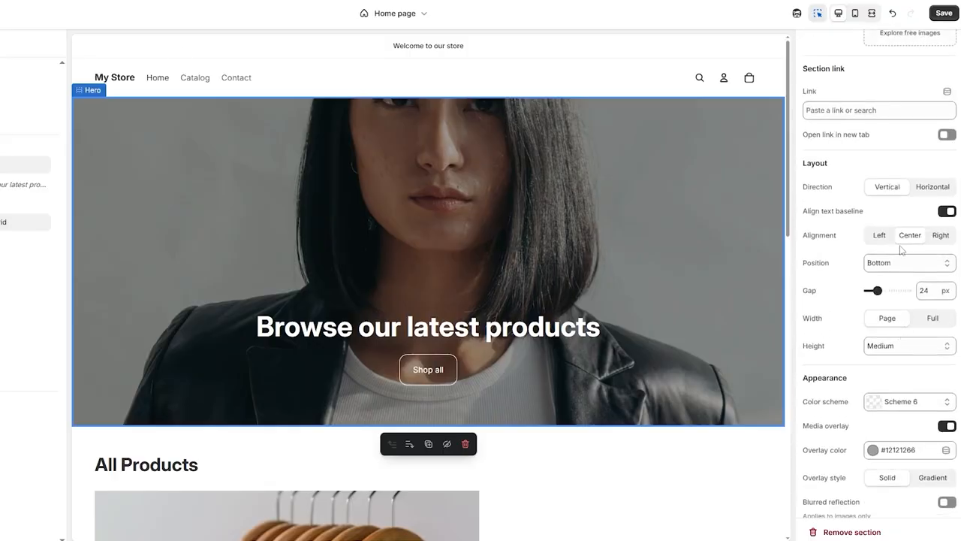
pyautogui.scroll(-2, 884, 305)
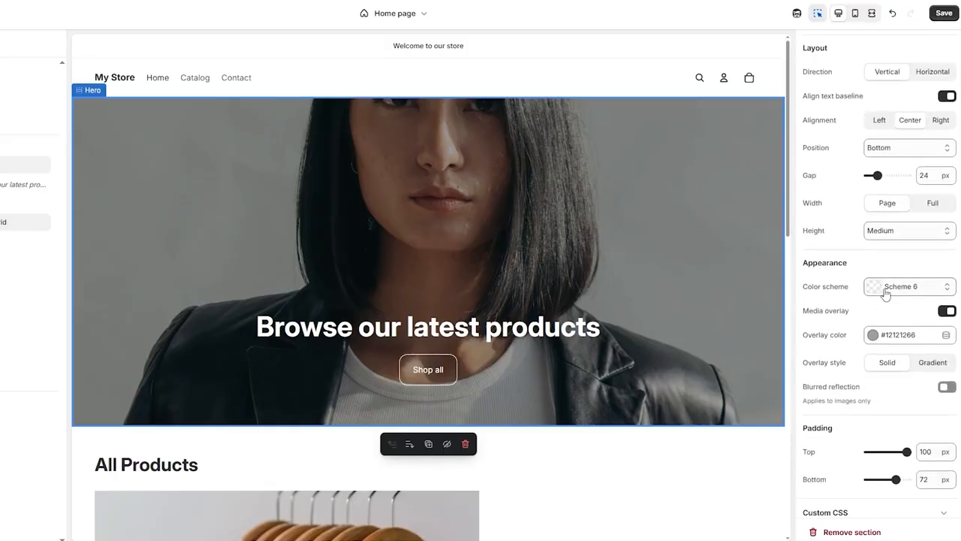
pyautogui.scroll(6, 886, 293)
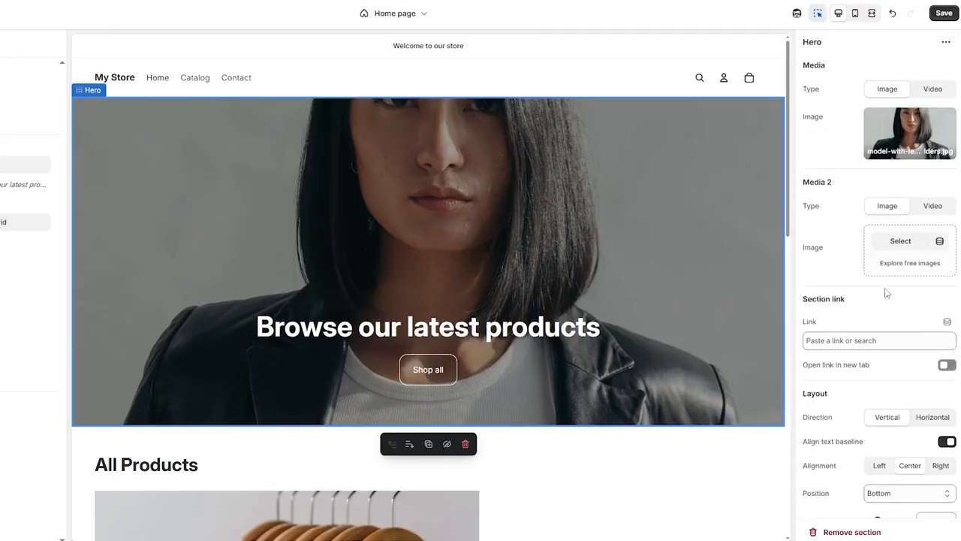
pyautogui.click(946, 120)
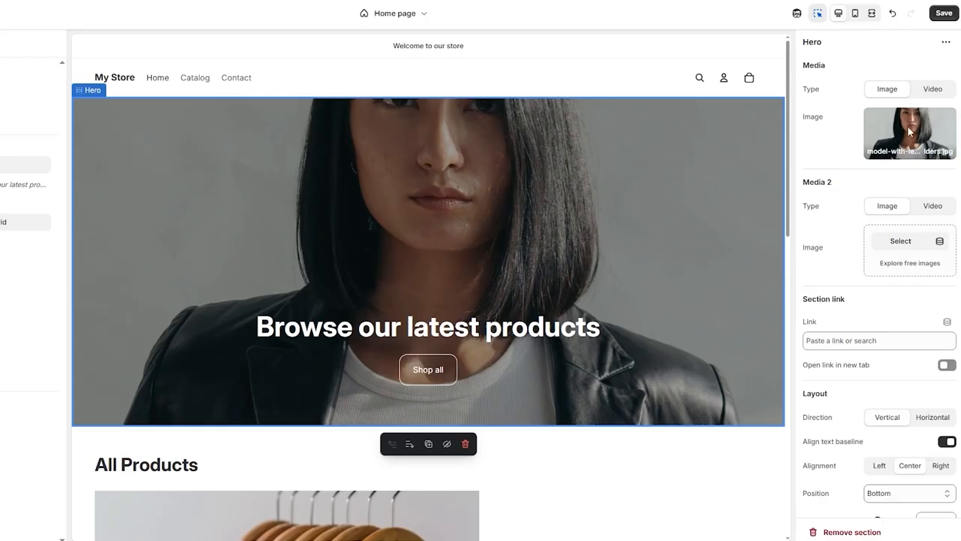
# Step: Browse the free image categories and replace the Hero image with the photo of a hotdog pin on a denim jacket
pyautogui.click(909, 129)
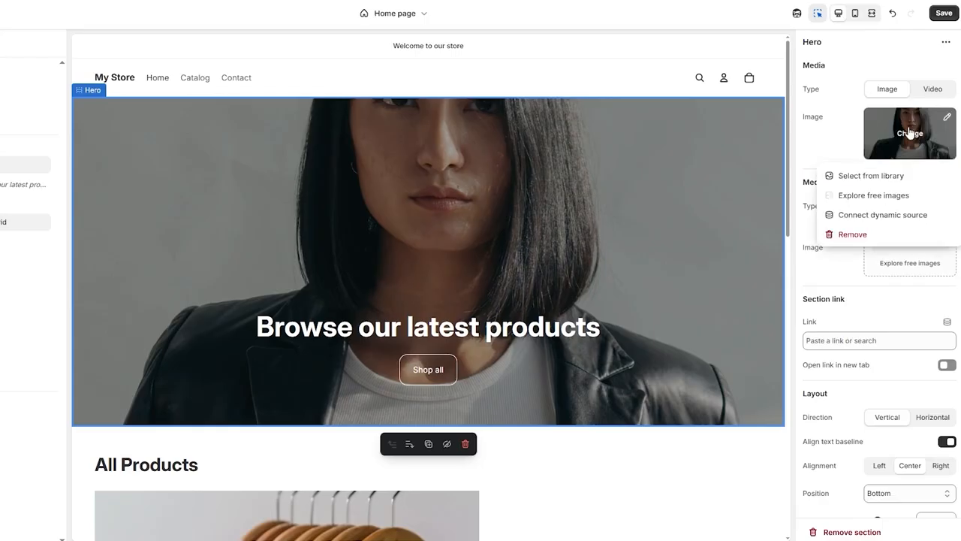
pyautogui.click(886, 195)
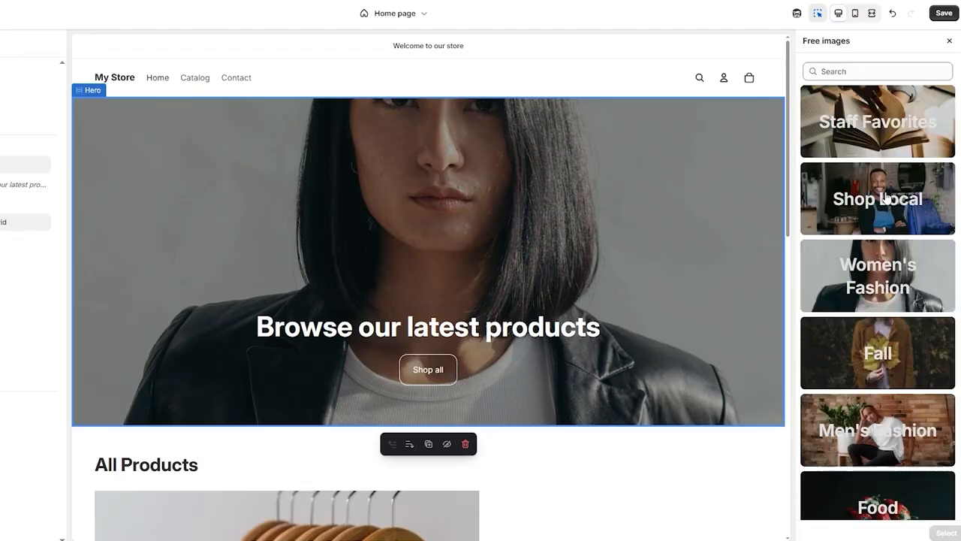
pyautogui.scroll(-8, 889, 247)
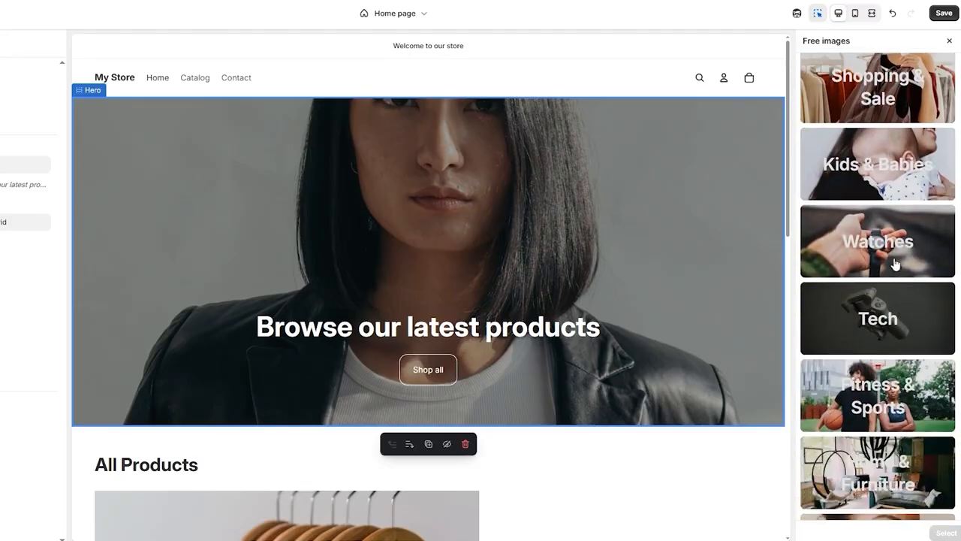
pyautogui.scroll(-3, 893, 274)
pyautogui.scroll(-1, 893, 274)
pyautogui.click(871, 191)
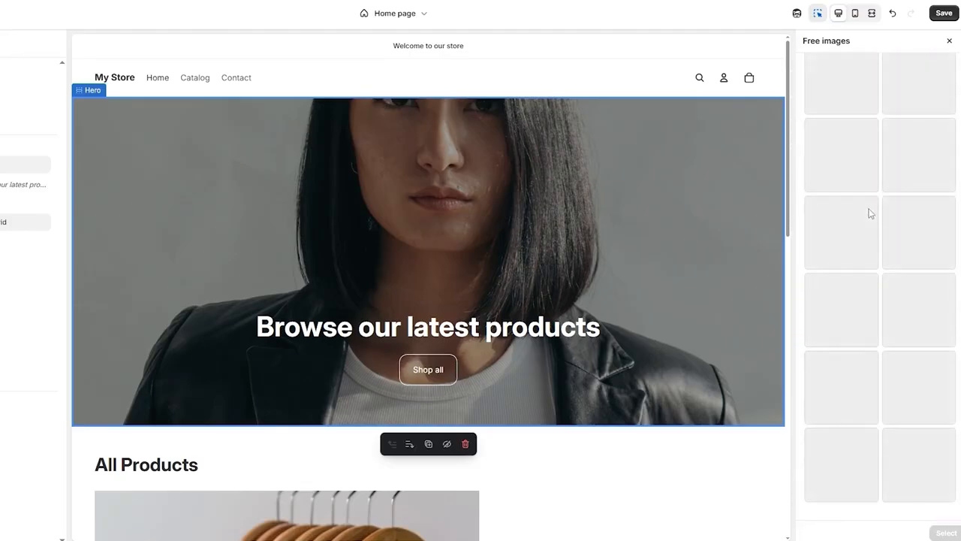
pyautogui.scroll(10, 870, 216)
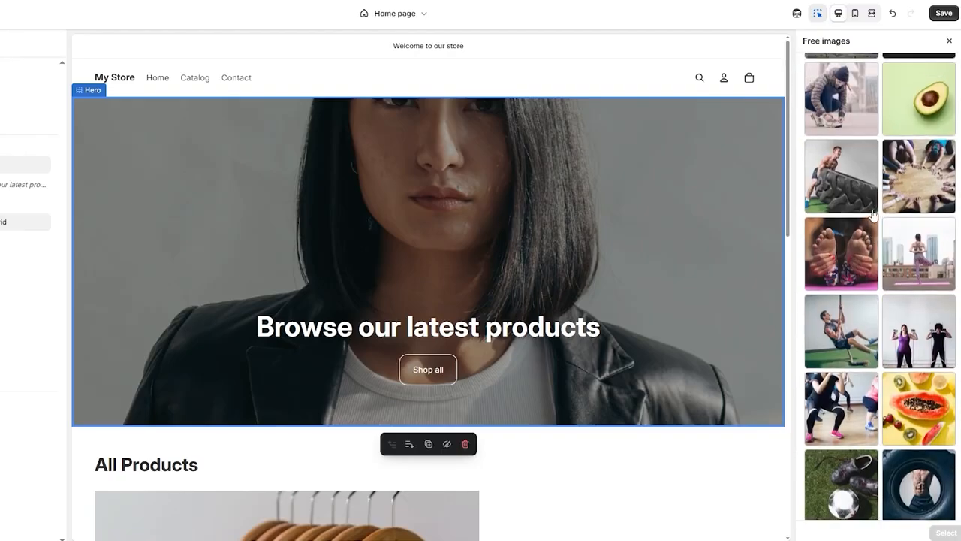
pyautogui.scroll(-5, 872, 216)
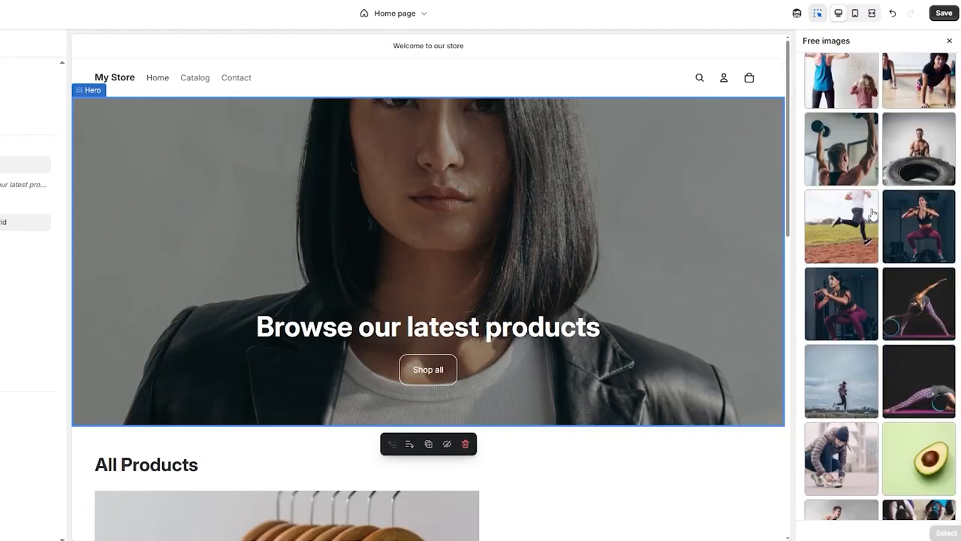
pyautogui.scroll(5, 873, 150)
pyautogui.click(809, 68)
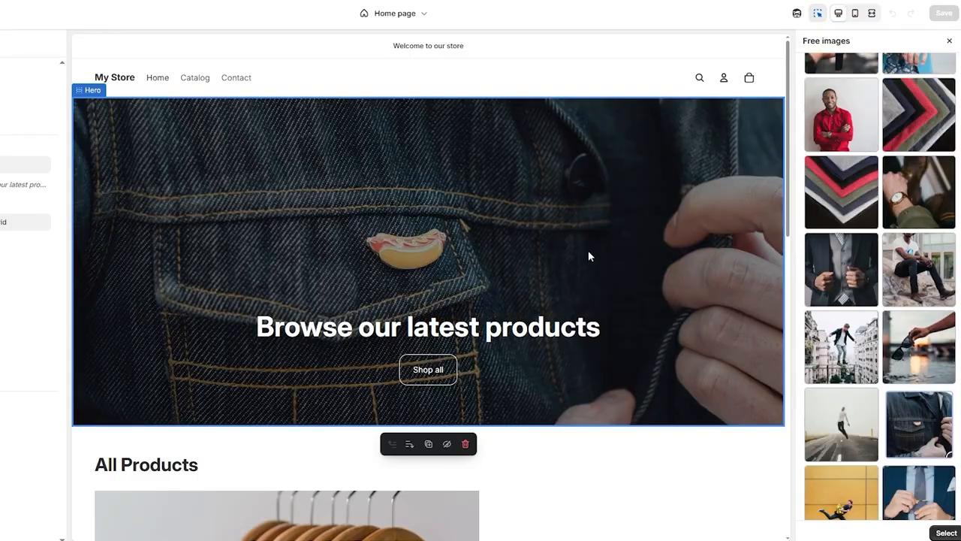
pyautogui.click(944, 533)
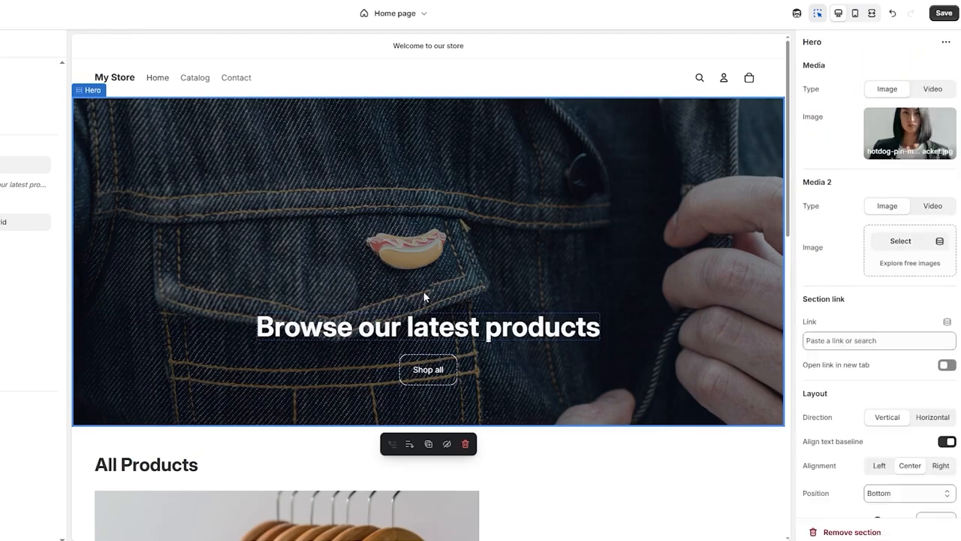
# Step: Examine the settings of the Hero's heading and its Shop all button
pyautogui.scroll(-4, 465, 277)
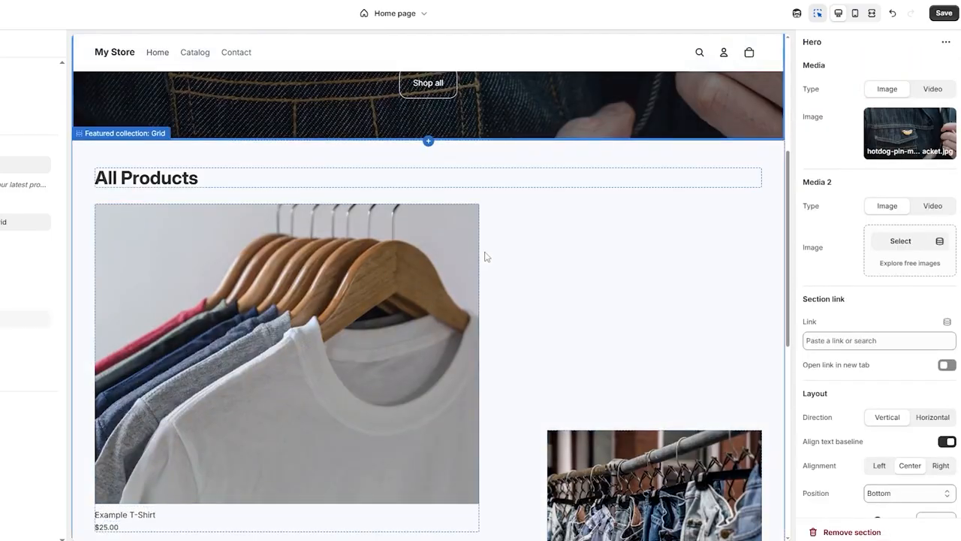
pyautogui.scroll(3, 450, 263)
pyautogui.click(397, 273)
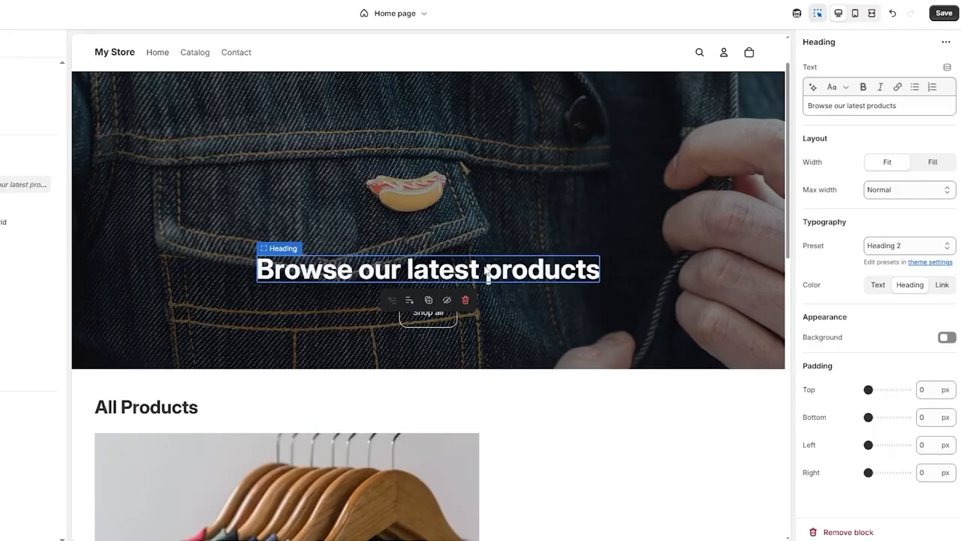
pyautogui.click(409, 325)
pyautogui.scroll(-2, 632, 285)
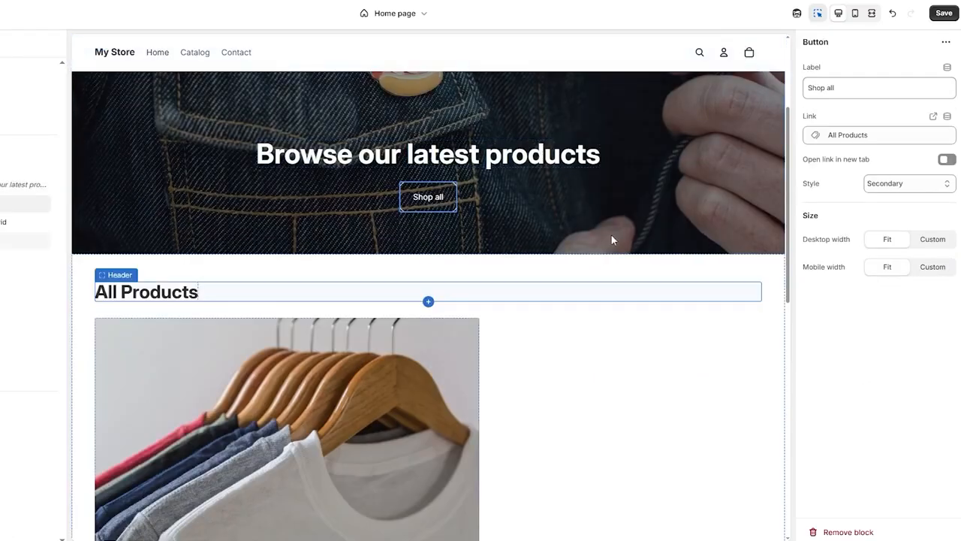
# Step: Add an FAQ section to the home page template below the featured collection
pyautogui.scroll(-10, 436, 203)
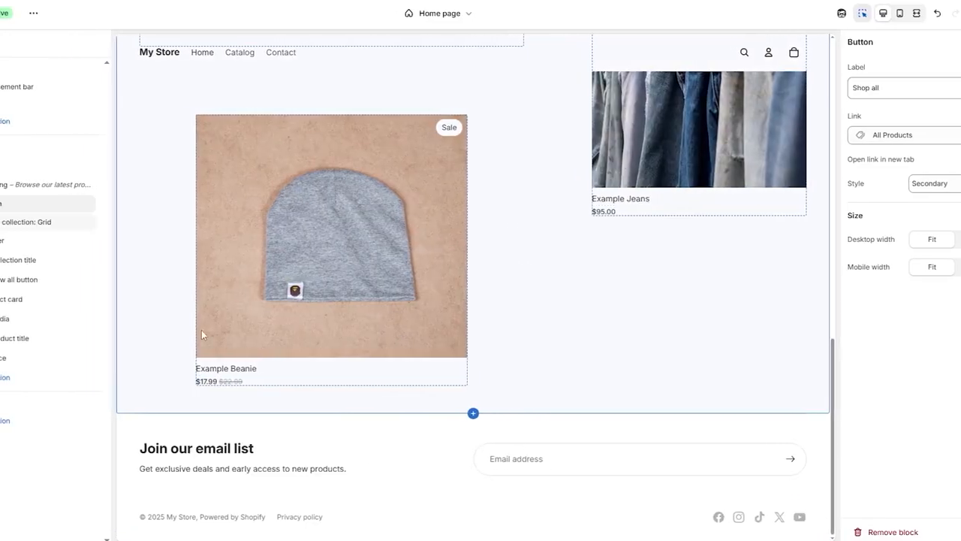
pyautogui.click(86, 377)
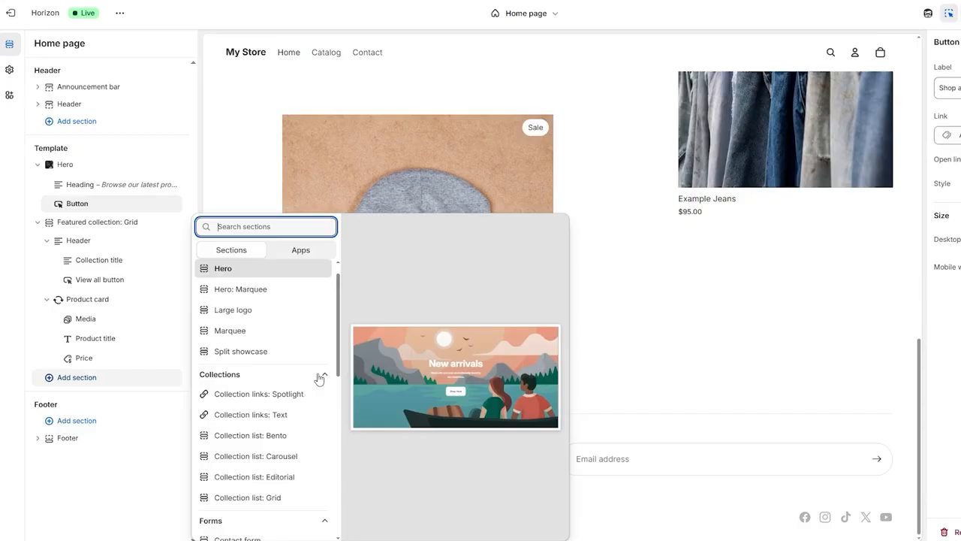
pyautogui.scroll(-5, 262, 428)
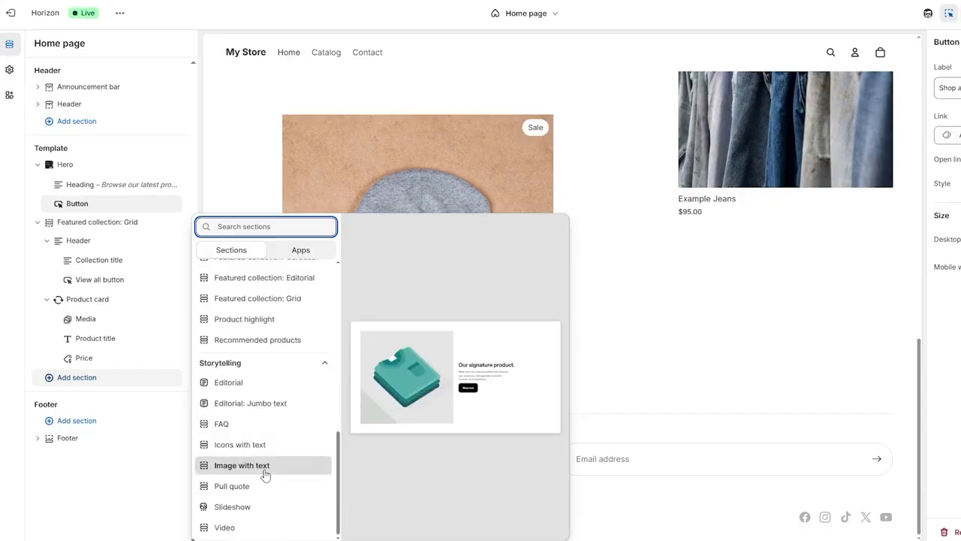
pyautogui.click(257, 434)
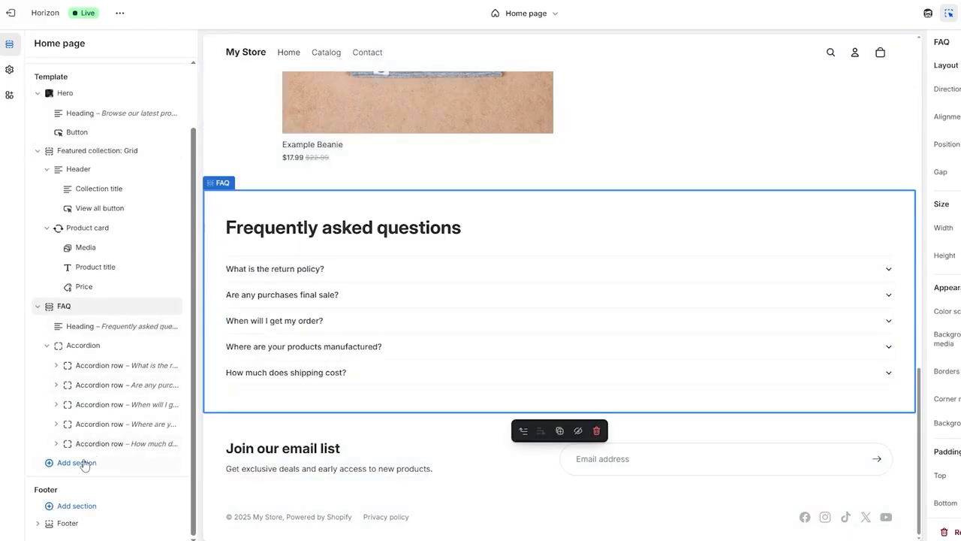
# Step: Add a Large logo banner section to the template below the FAQ section
pyautogui.click(100, 465)
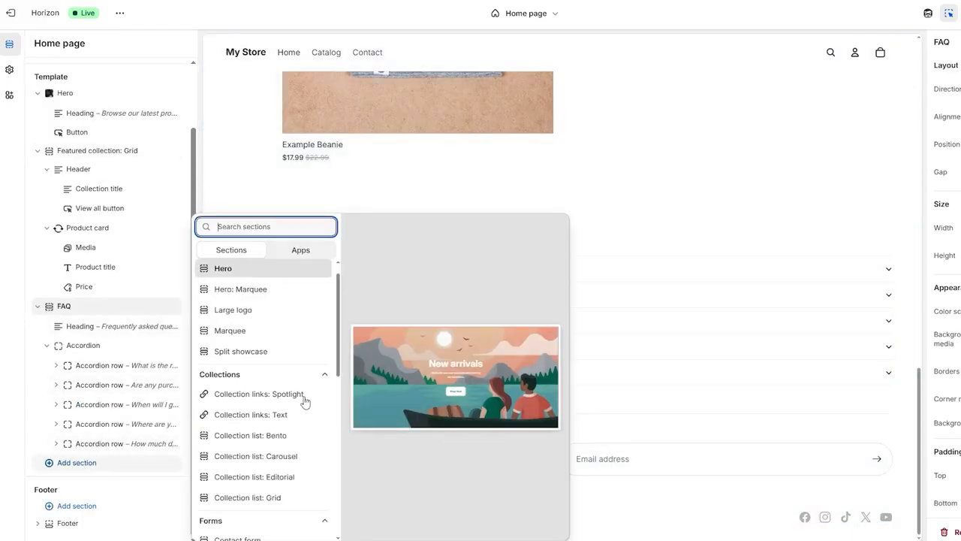
pyautogui.scroll(-2, 282, 403)
pyautogui.scroll(2, 282, 403)
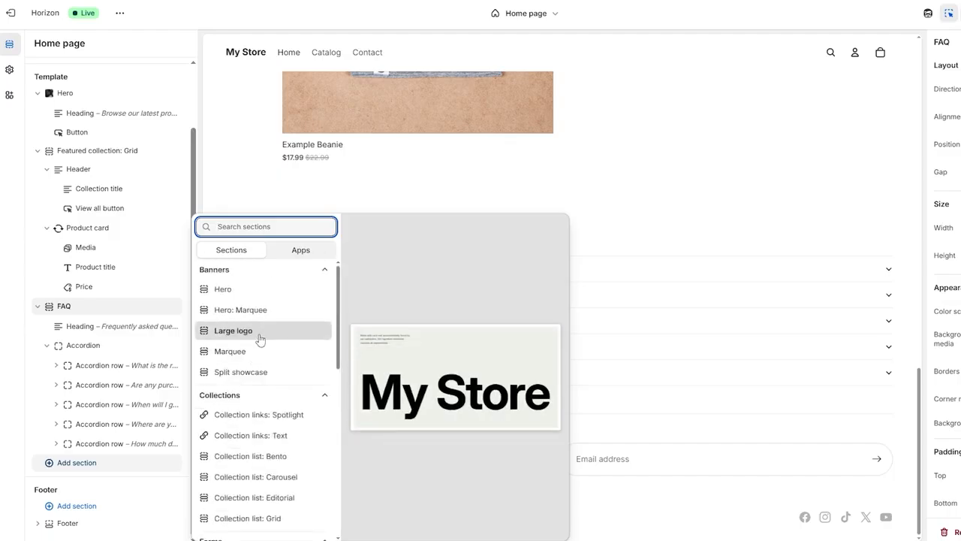
pyautogui.click(259, 339)
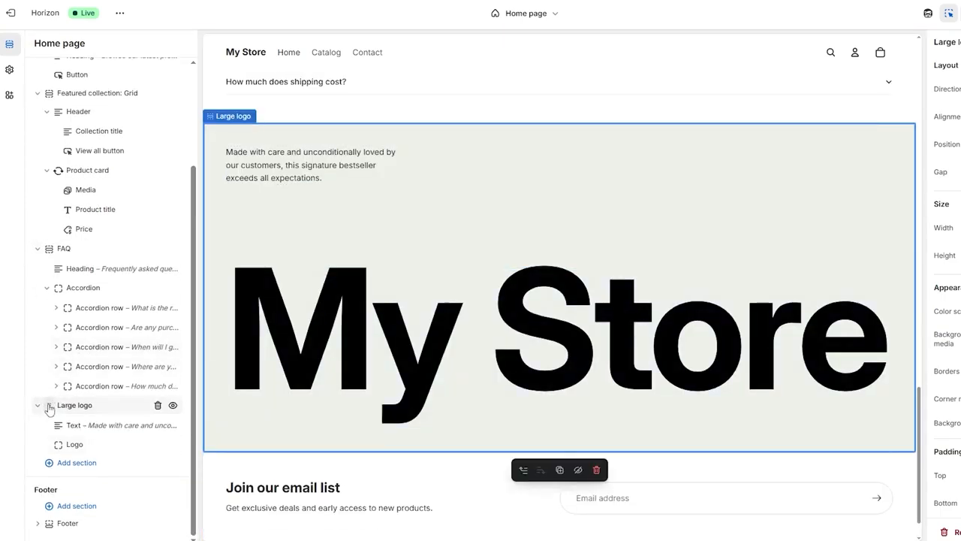
# Step: Move the Large logo section up the template so it sits above the Hero banner
pyautogui.moveTo(46, 347); pyautogui.dragTo(48, 124)
pyautogui.moveTo(47, 87); pyautogui.dragTo(46, 87)
pyautogui.scroll(-4, 414, 301)
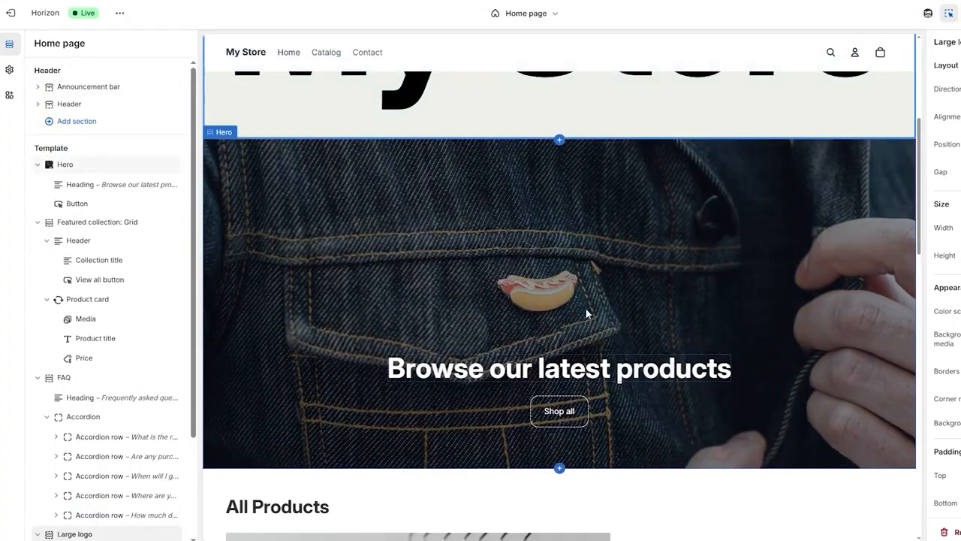
# Step: Delete the Hero section with the denim jacket photo from the template
pyautogui.click(386, 232)
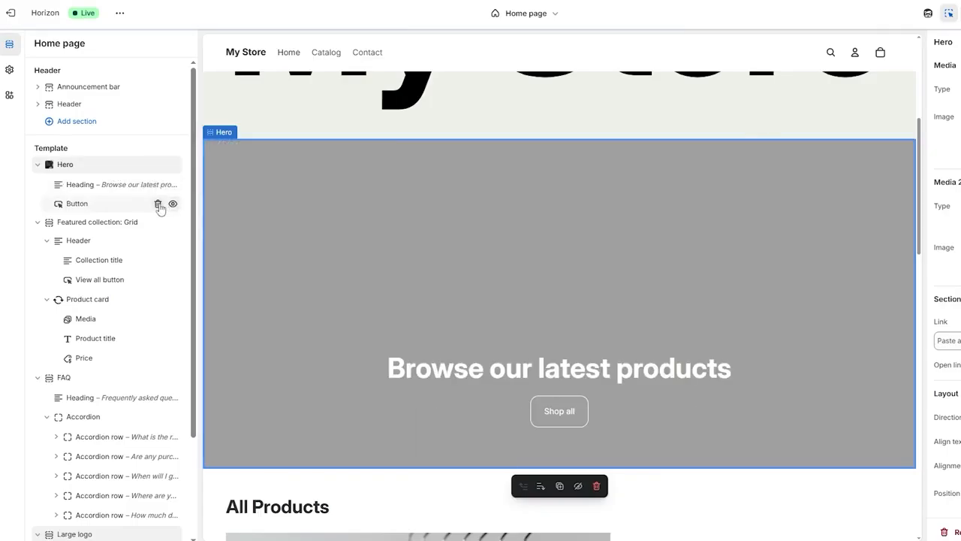
pyautogui.click(158, 164)
pyautogui.click(419, 232)
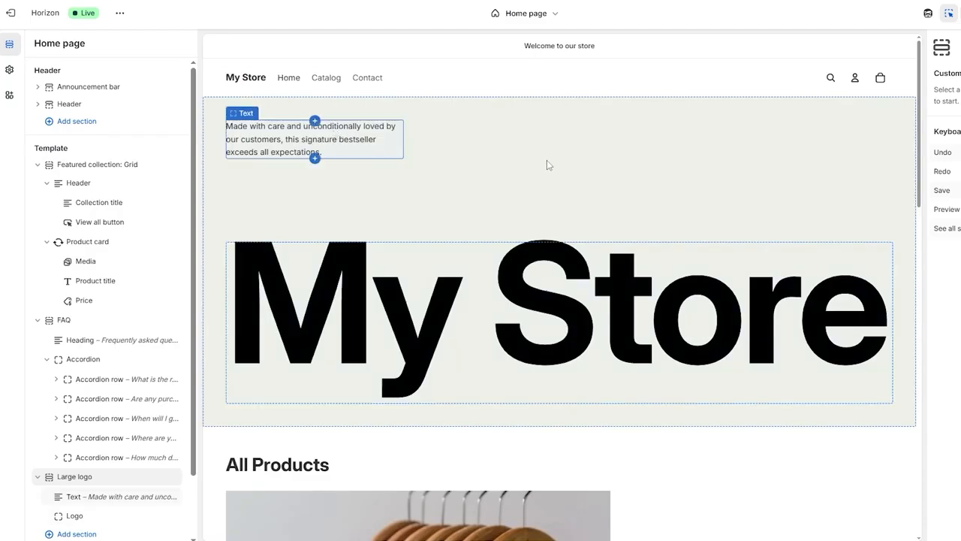
# Step: Select the Large logo section and reorder it to the start of the template, above Featured collection: Grid
pyautogui.click(546, 160)
pyautogui.doubleClick(837, 125)
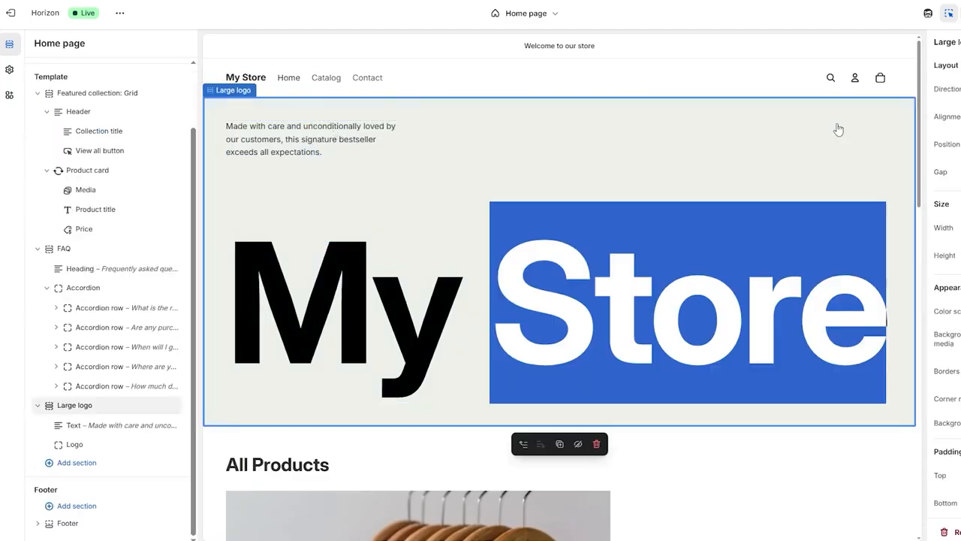
pyautogui.click(364, 181)
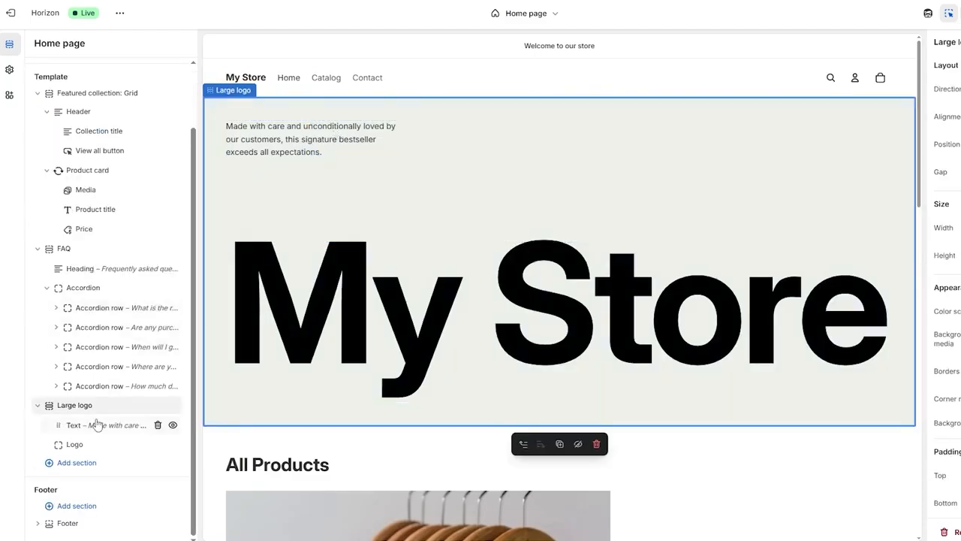
pyautogui.moveTo(50, 406); pyautogui.dragTo(30, 146)
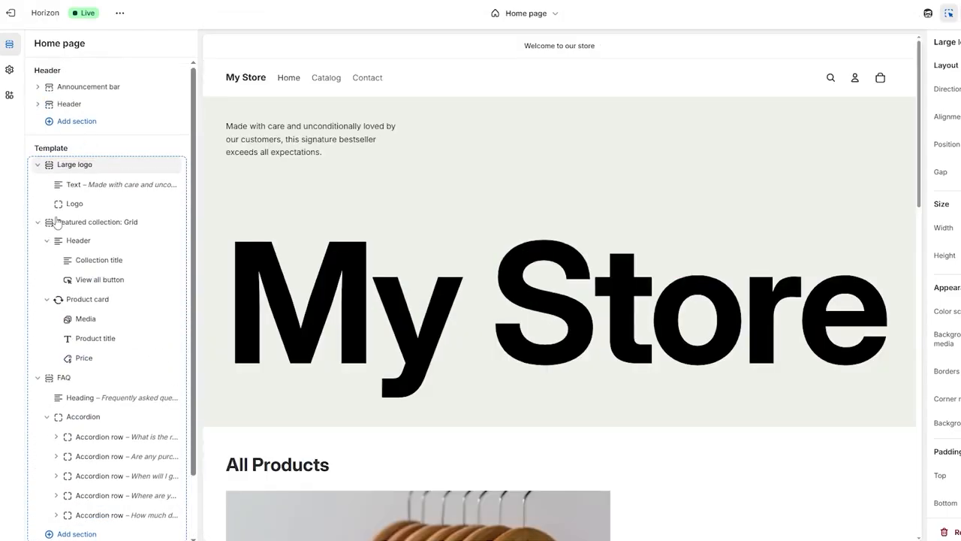
# Step: Look at the Logo block and the color scheme options, and set the Large logo section's background media to Image
pyautogui.click(84, 204)
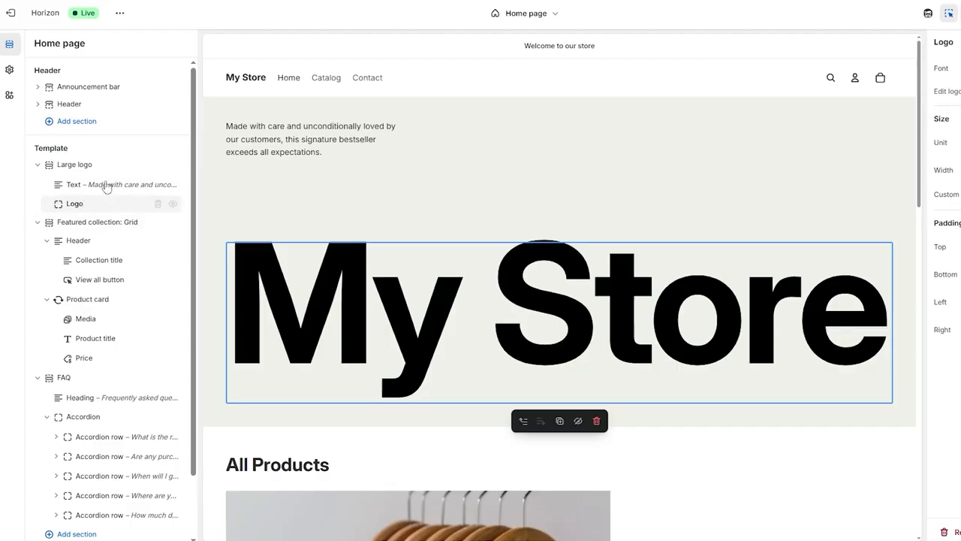
pyautogui.click(100, 171)
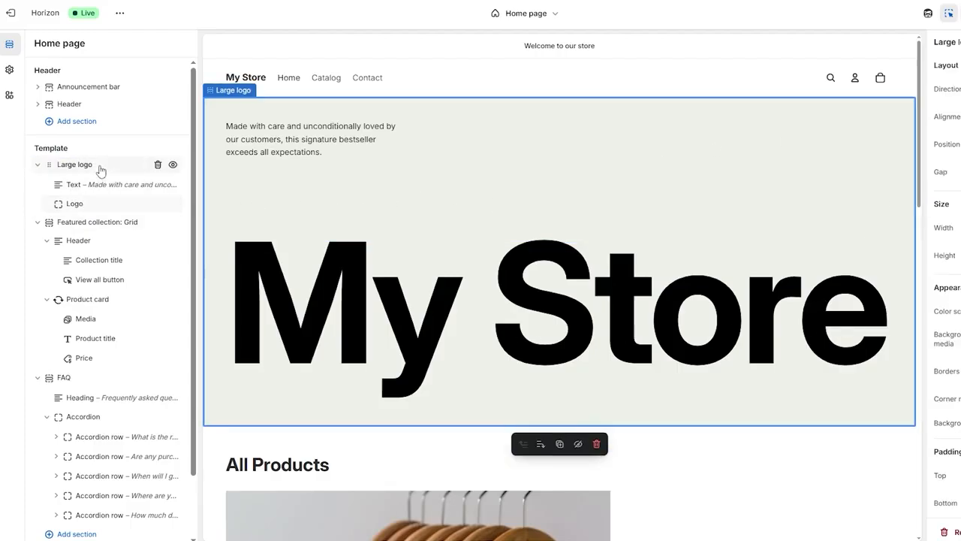
pyautogui.scroll(-2, 911, 240)
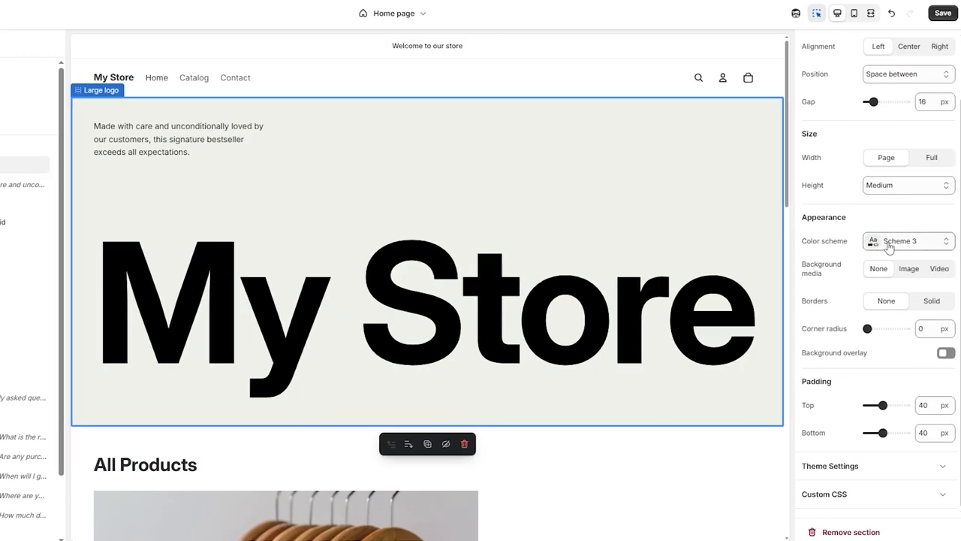
pyautogui.click(899, 242)
pyautogui.click(899, 243)
pyautogui.click(907, 269)
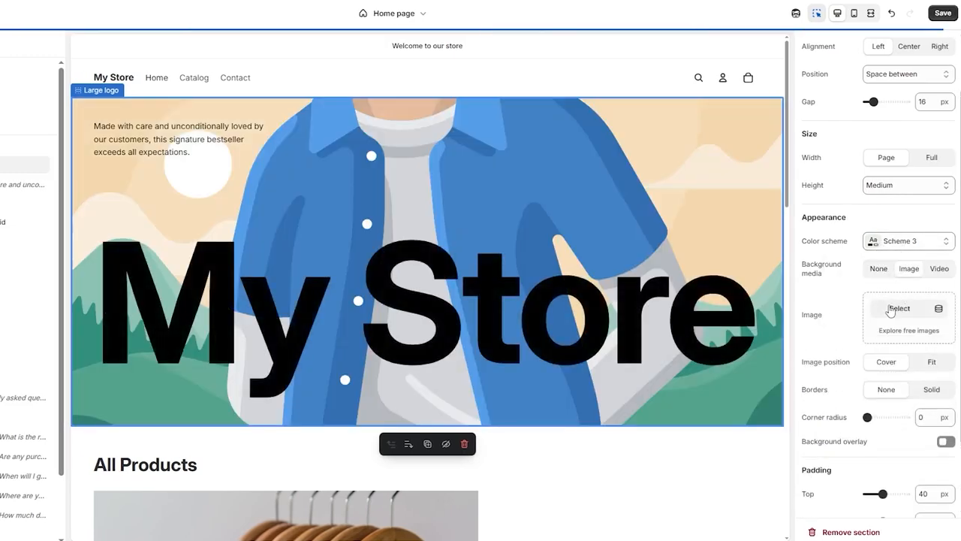
# Step: Set the Large logo's background image to the hotdog pin denim jacket photo from the Men's Fashion free images
pyautogui.click(907, 310)
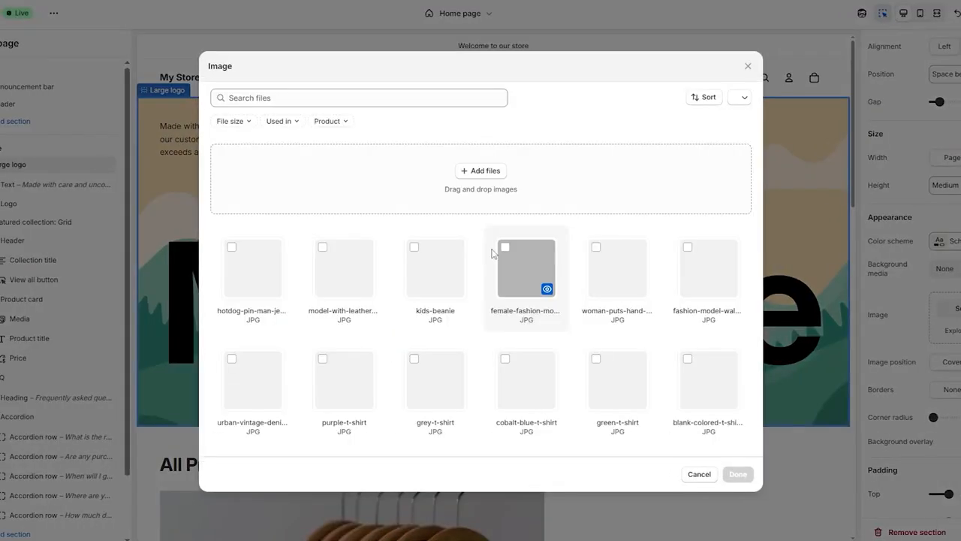
pyautogui.click(747, 66)
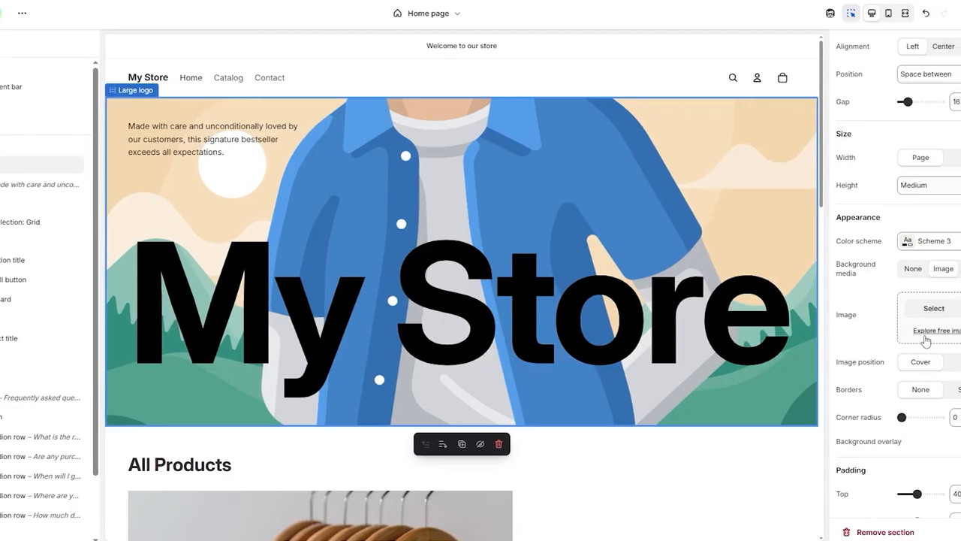
pyautogui.click(952, 330)
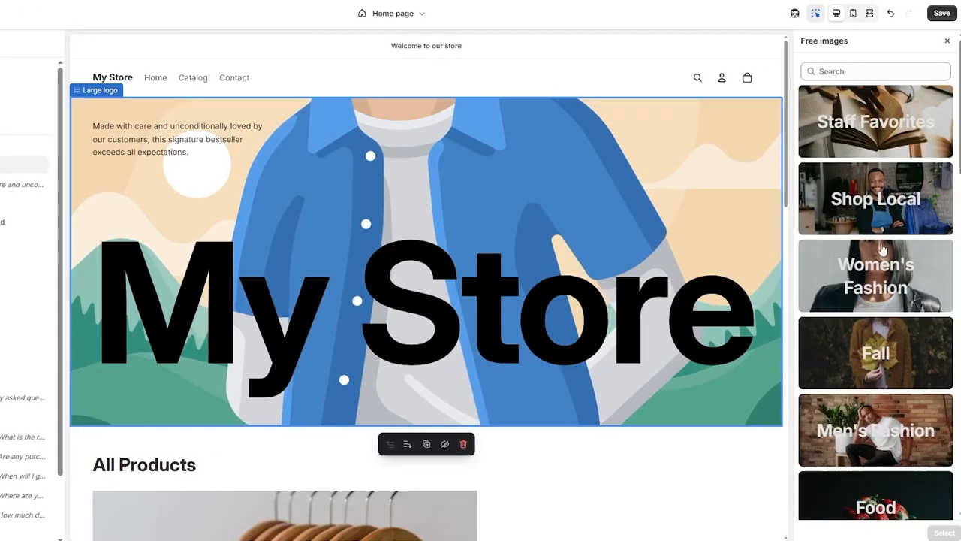
pyautogui.click(880, 444)
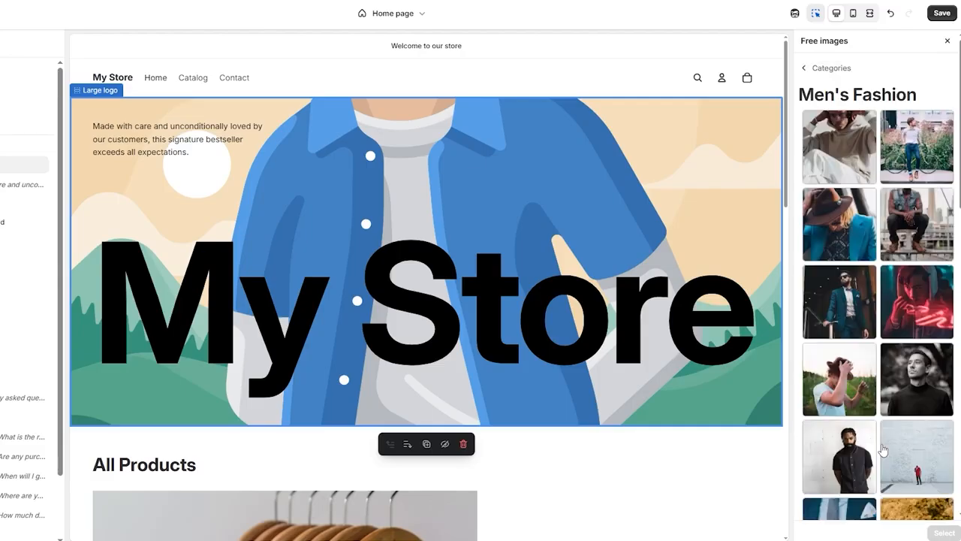
pyautogui.scroll(-10, 883, 449)
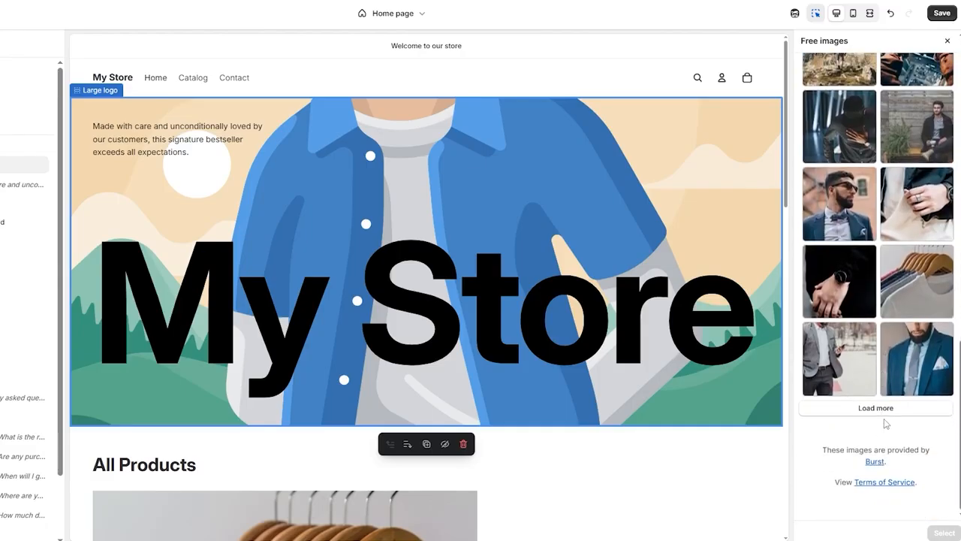
pyautogui.click(916, 251)
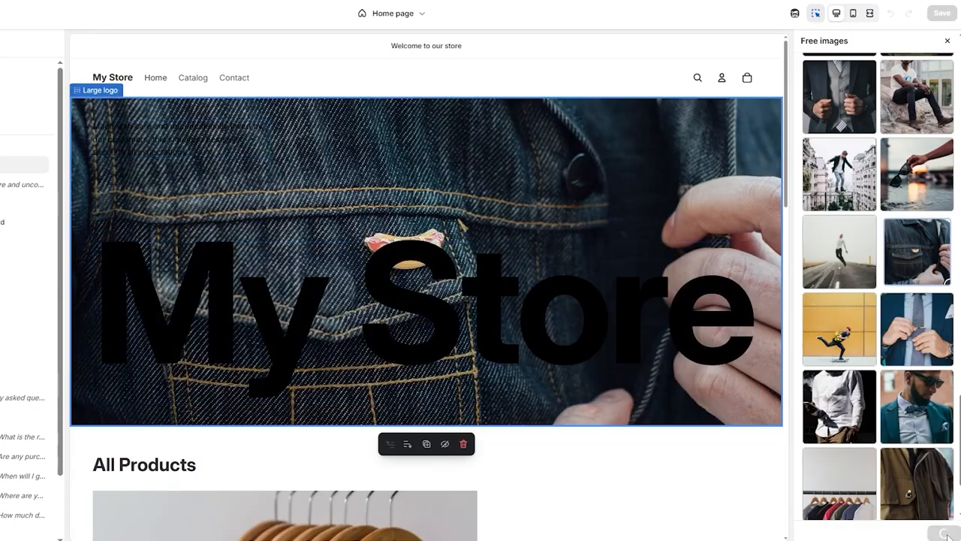
pyautogui.scroll(1, 884, 167)
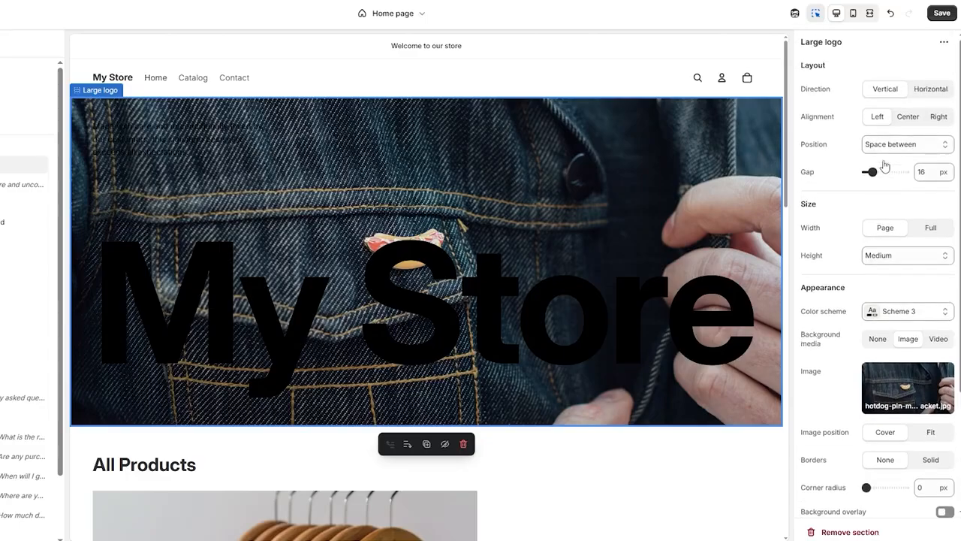
# Step: Examine the Logo block's settings and open the theme settings for editing the logo
pyautogui.scroll(-2, 884, 167)
pyautogui.click(102, 263)
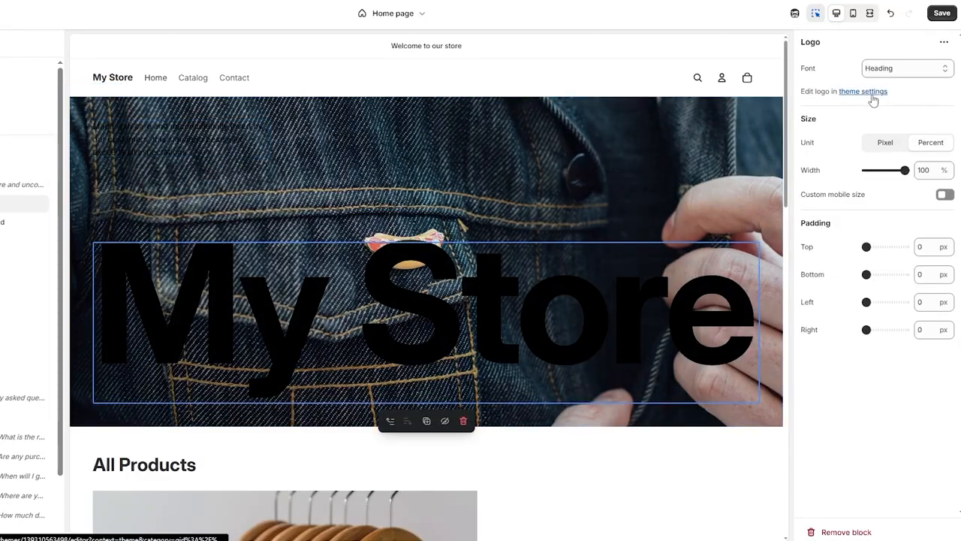
pyautogui.click(871, 92)
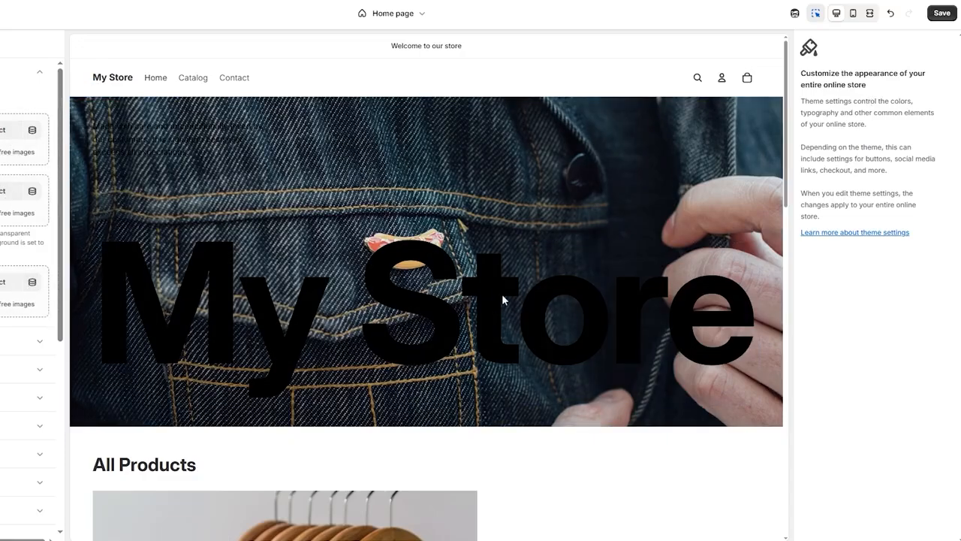
# Step: Reselect the Large logo section and set its background media to None
pyautogui.click(409, 175)
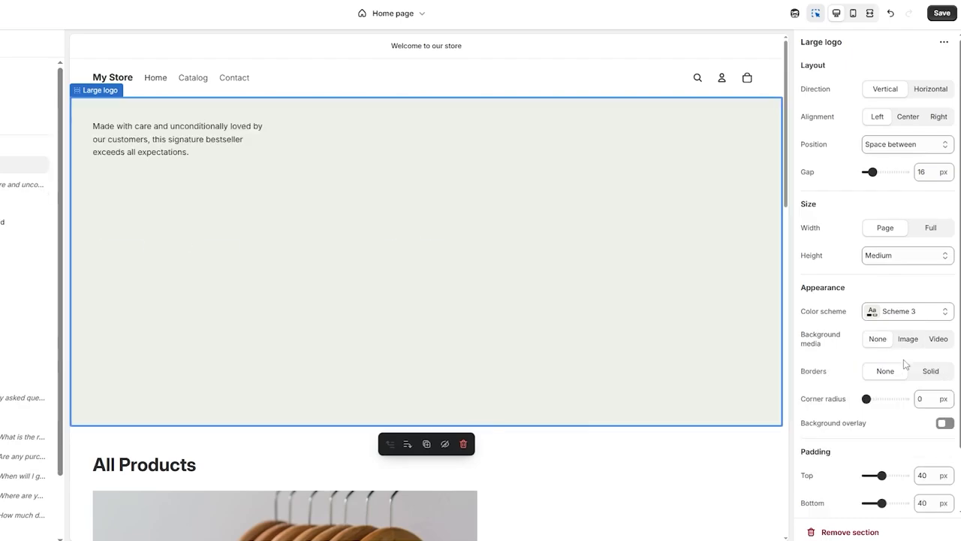
pyautogui.click(877, 338)
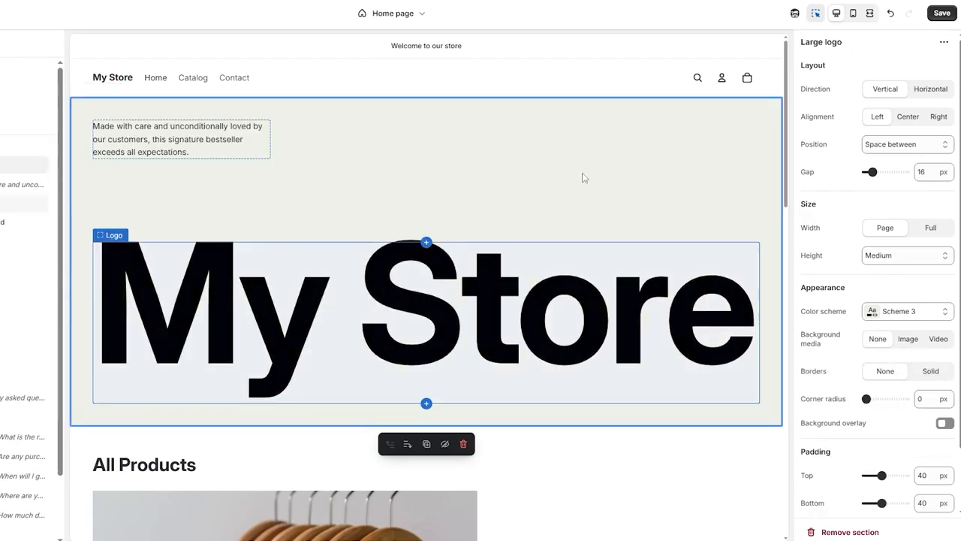
pyautogui.scroll(-4, 681, 212)
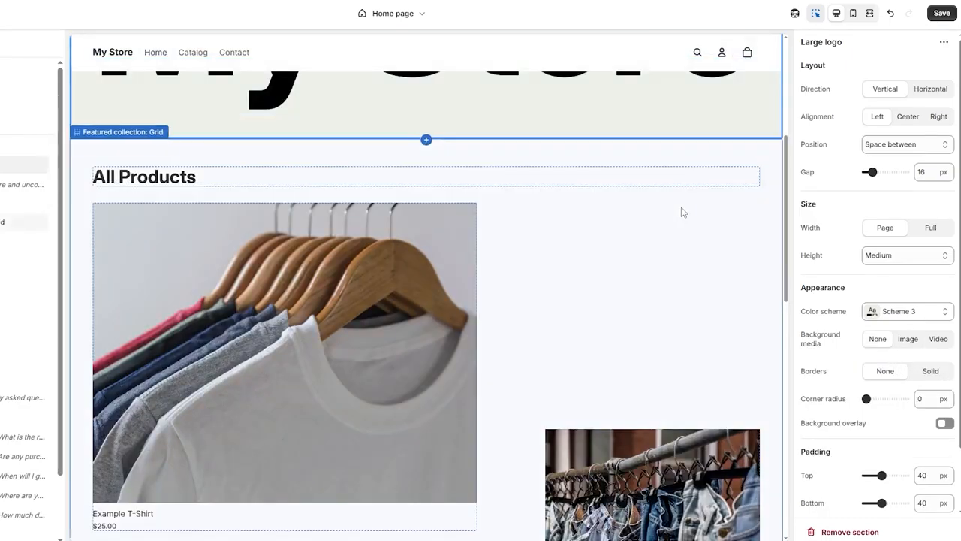
# Step: Try Scheme 2 on the Large logo section and set its color scheme to Scheme 5
pyautogui.click(878, 312)
pyautogui.click(872, 107)
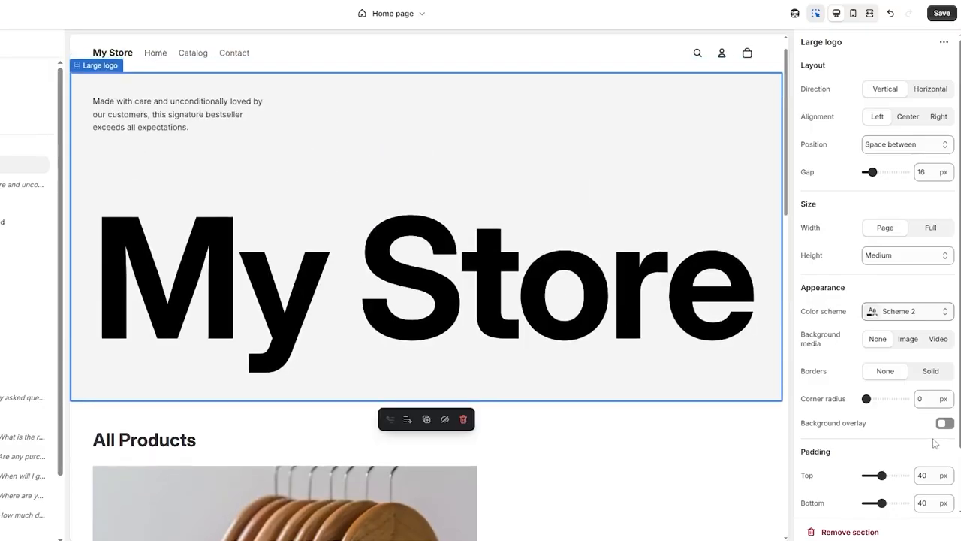
pyautogui.click(877, 312)
pyautogui.click(870, 190)
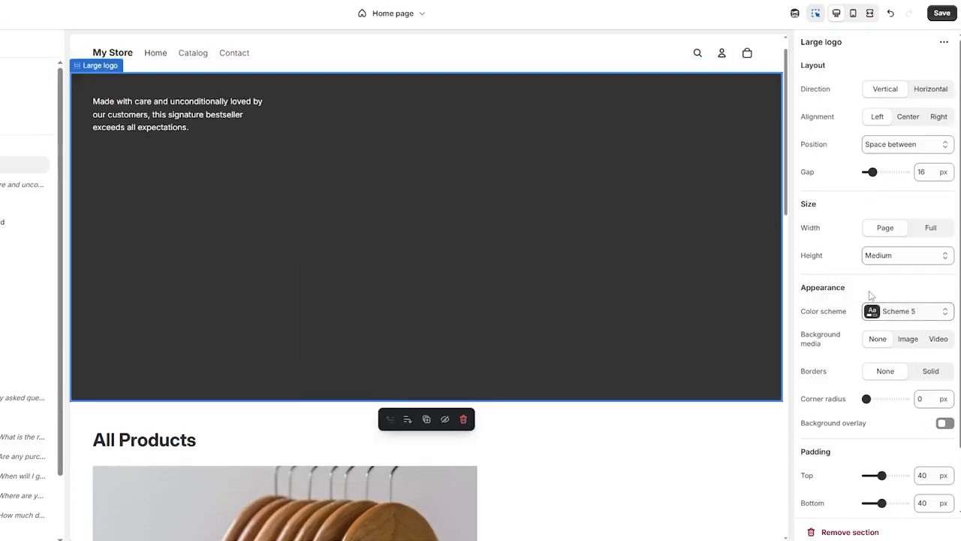
# Step: Set the Large logo section's background media to Image, trying the Video option in between
pyautogui.click(907, 342)
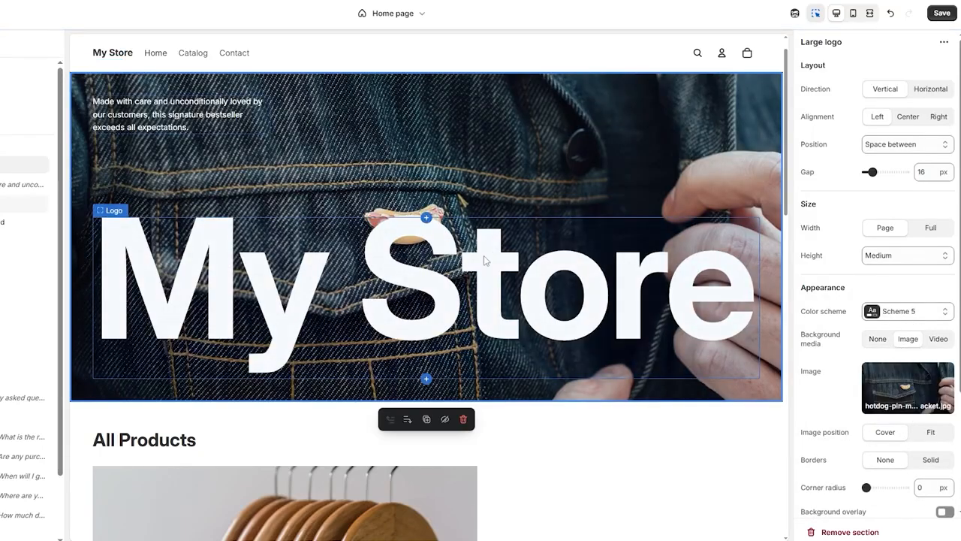
pyautogui.scroll(-3, 513, 255)
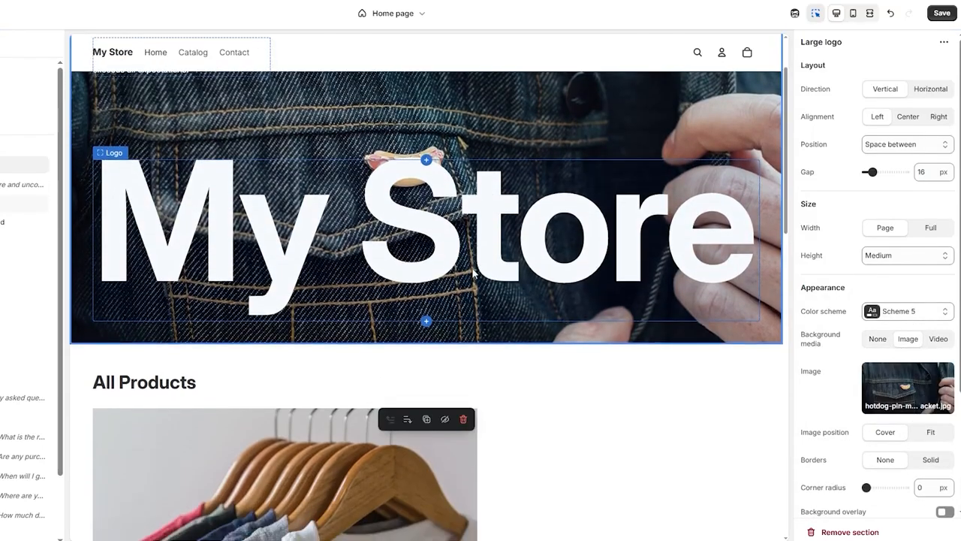
pyautogui.click(935, 340)
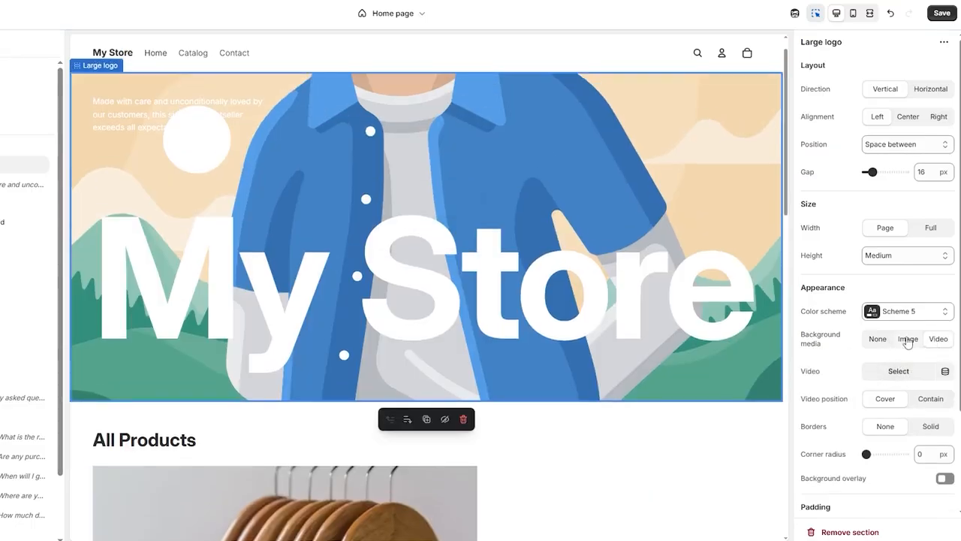
pyautogui.click(908, 338)
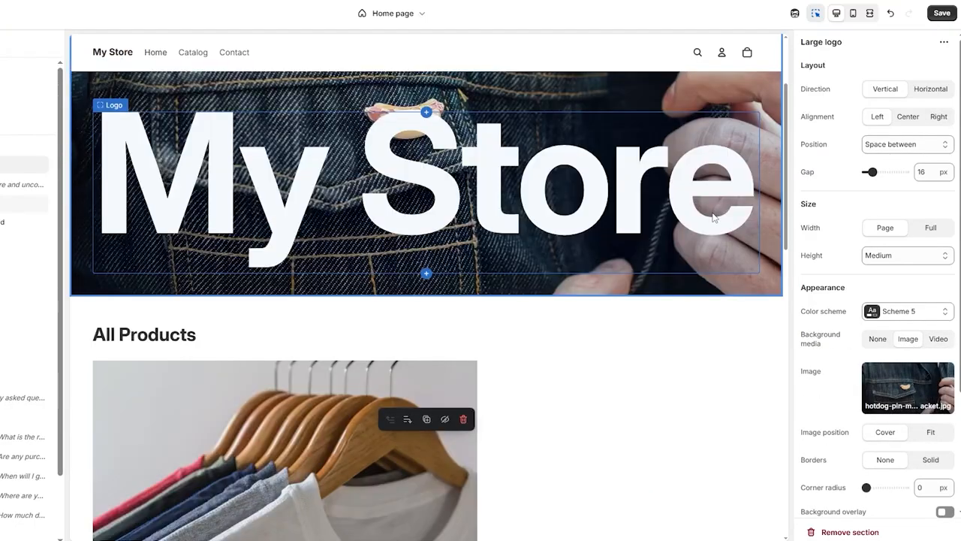
# Step: Collapse the FAQ, Featured collection and Large logo sections and add a Marquee section to the home page template
pyautogui.scroll(-3, 711, 230)
pyautogui.scroll(-8, 712, 231)
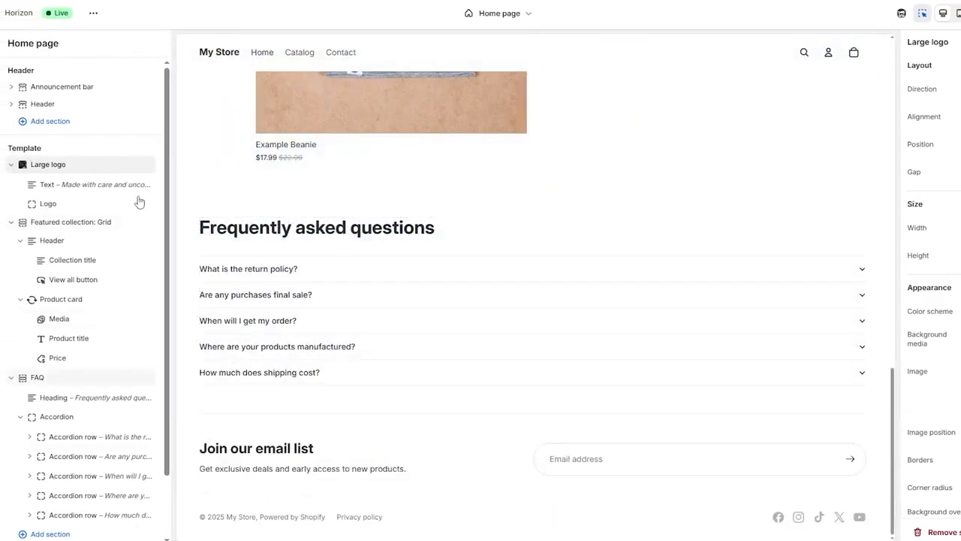
pyautogui.click(11, 377)
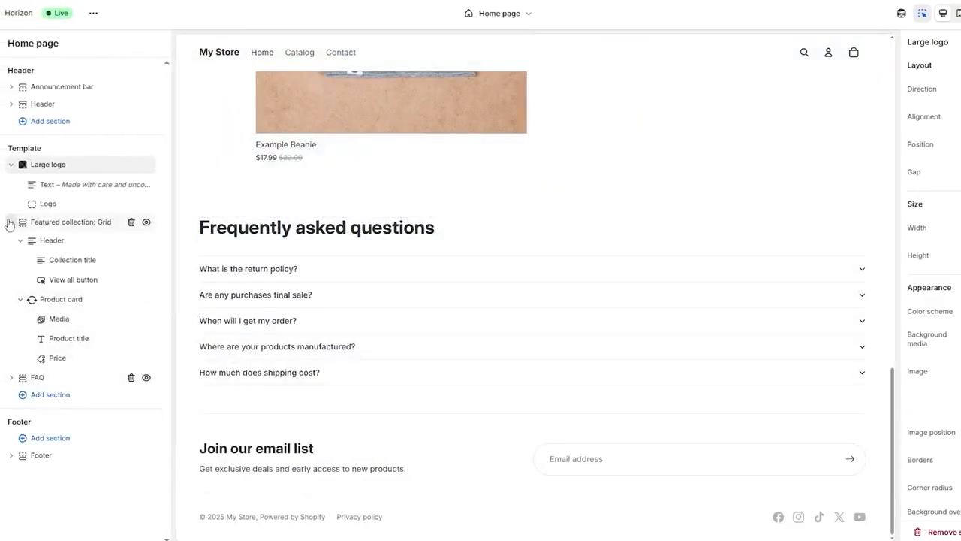
pyautogui.click(10, 222)
pyautogui.click(11, 163)
pyautogui.click(78, 219)
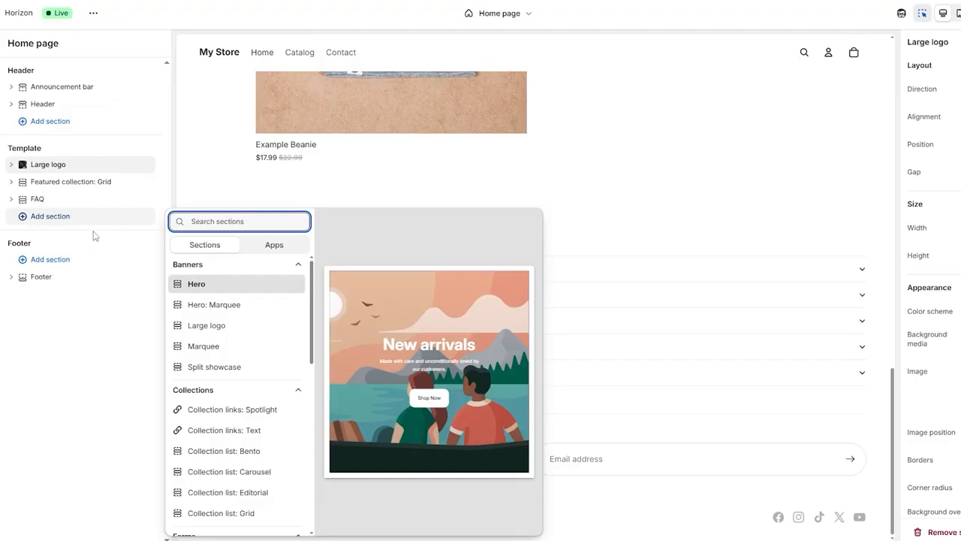
pyautogui.click(256, 347)
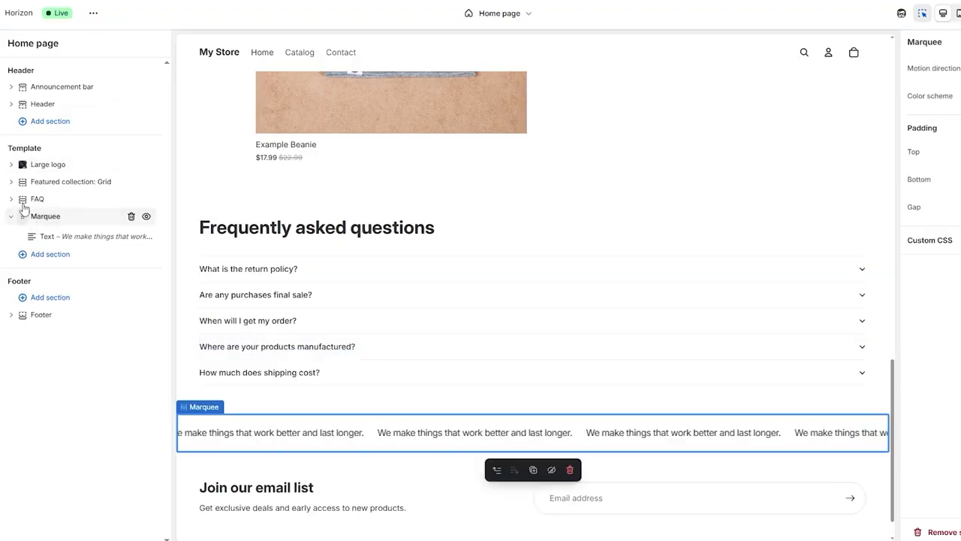
# Step: Move the Marquee section between Large logo and Featured collection: Grid and review the page preview
pyautogui.moveTo(26, 219); pyautogui.dragTo(4, 174)
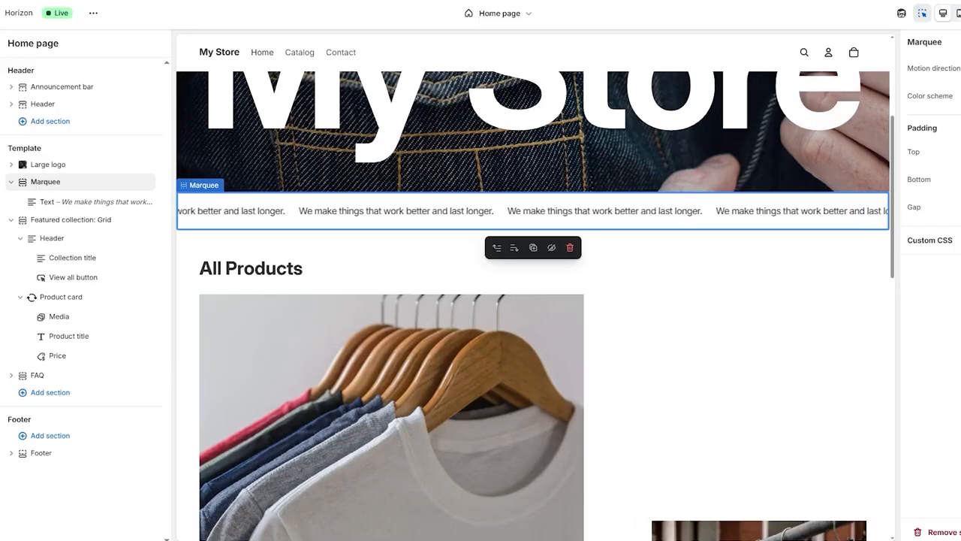
pyautogui.scroll(-10, 791, 305)
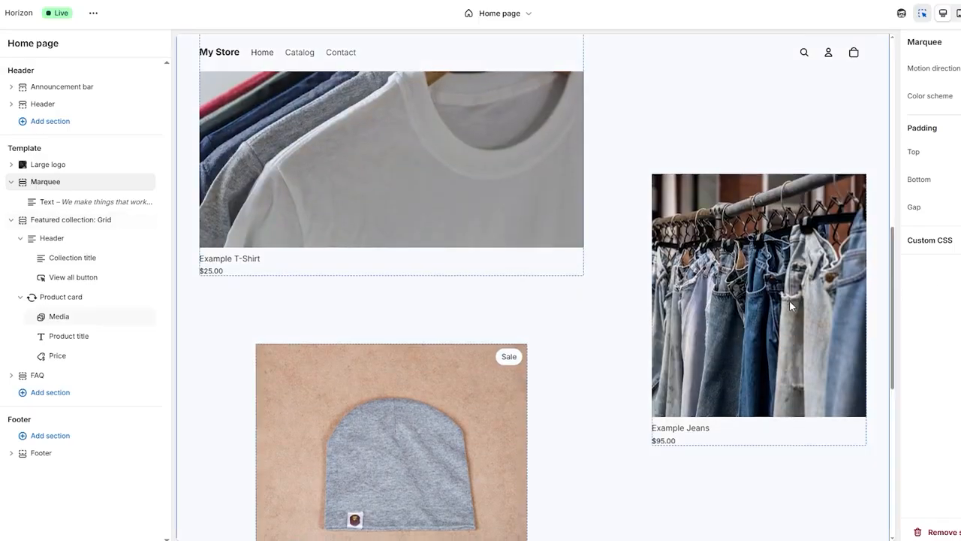
pyautogui.scroll(10, 767, 316)
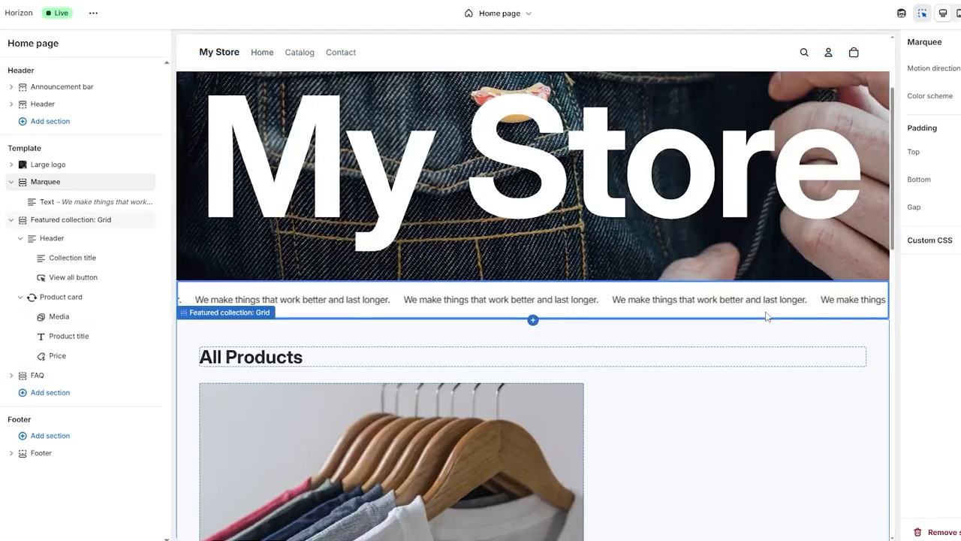
pyautogui.scroll(-1, 694, 312)
pyautogui.scroll(-10, 695, 312)
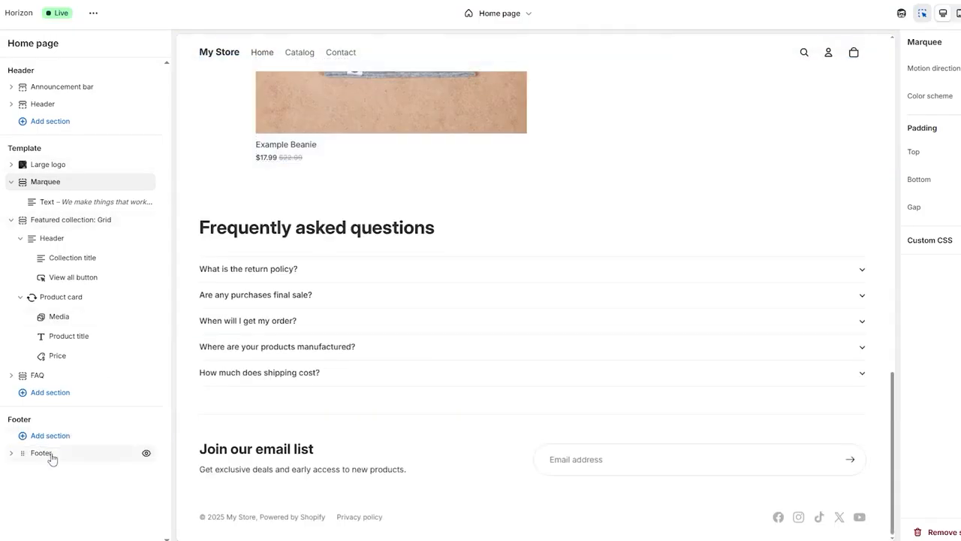
# Step: Open the Footer section's settings and browse the section types available for the footer area, without adding one
pyautogui.click(49, 455)
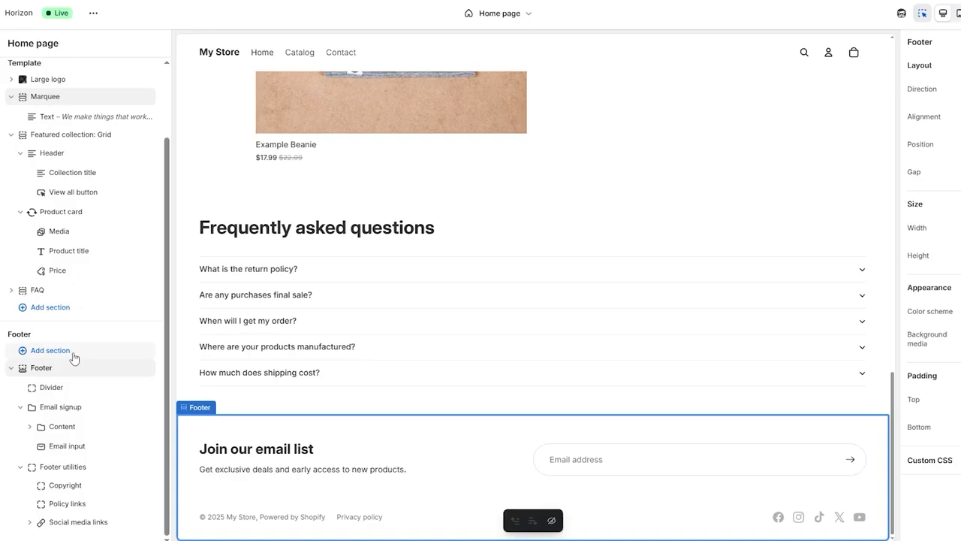
pyautogui.click(73, 352)
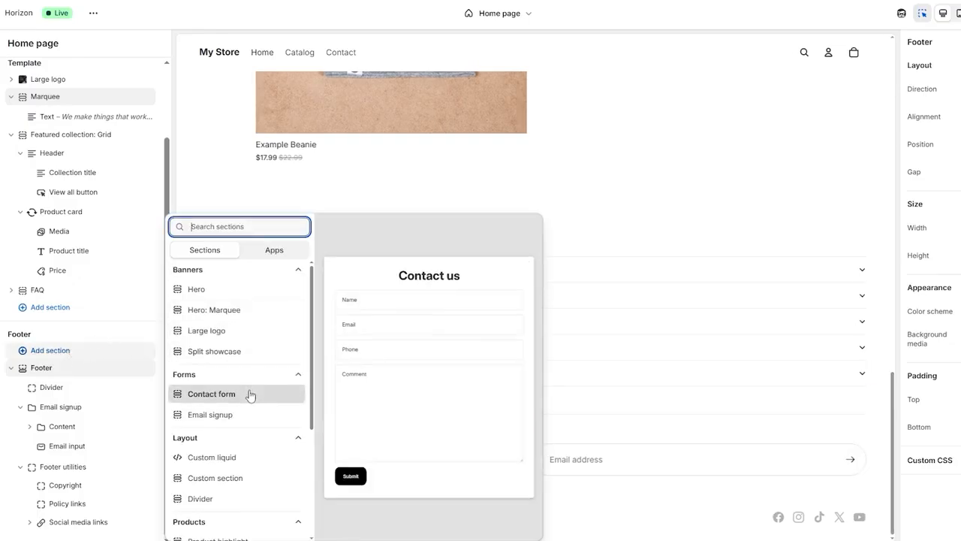
pyautogui.scroll(-3, 250, 396)
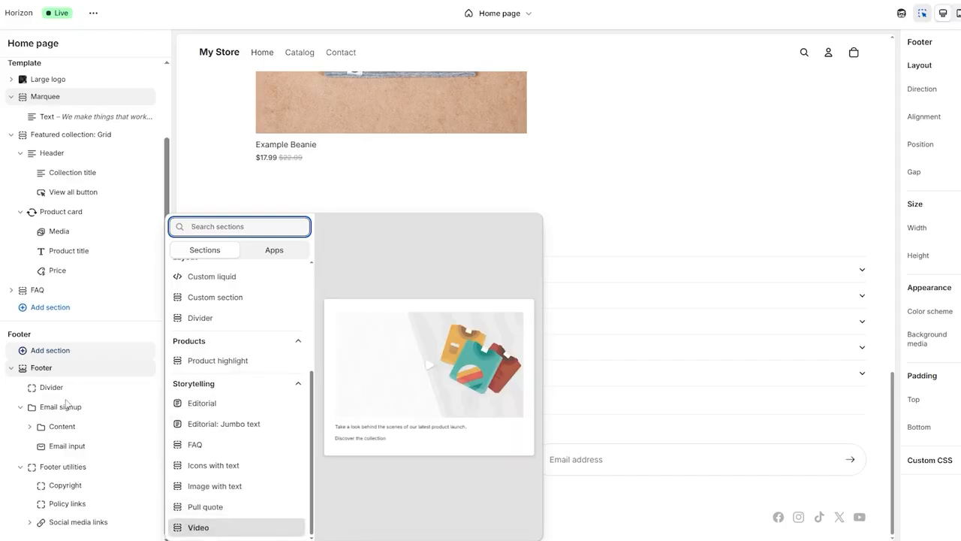
pyautogui.press('Escape')
# Step: Save the home page changes, check the page preview and exit the theme editor
pyautogui.scroll(10, 733, 440)
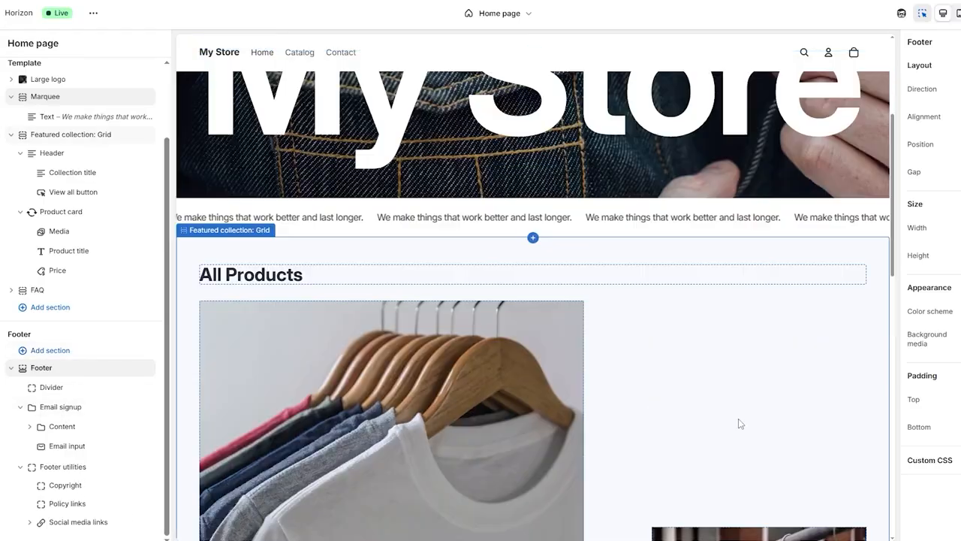
pyautogui.scroll(3, 740, 424)
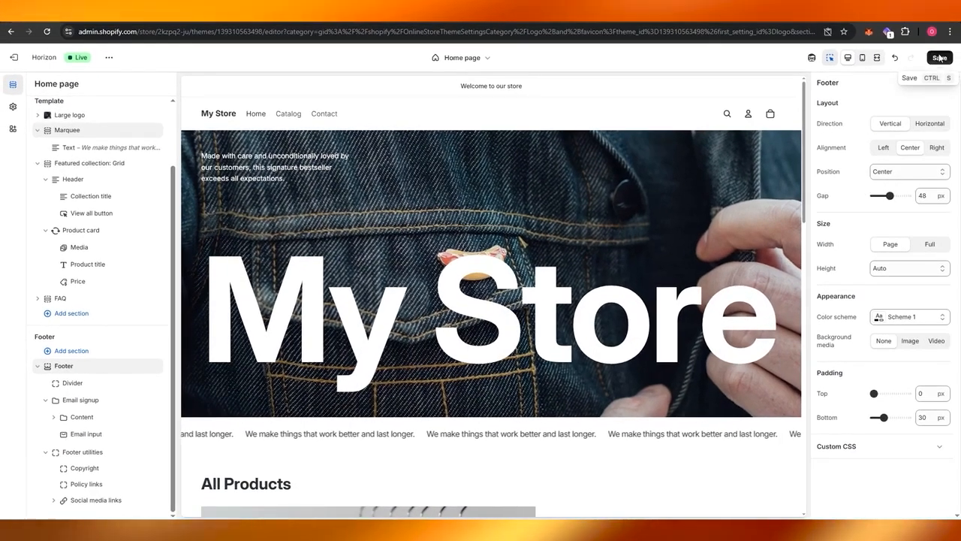
pyautogui.click(939, 58)
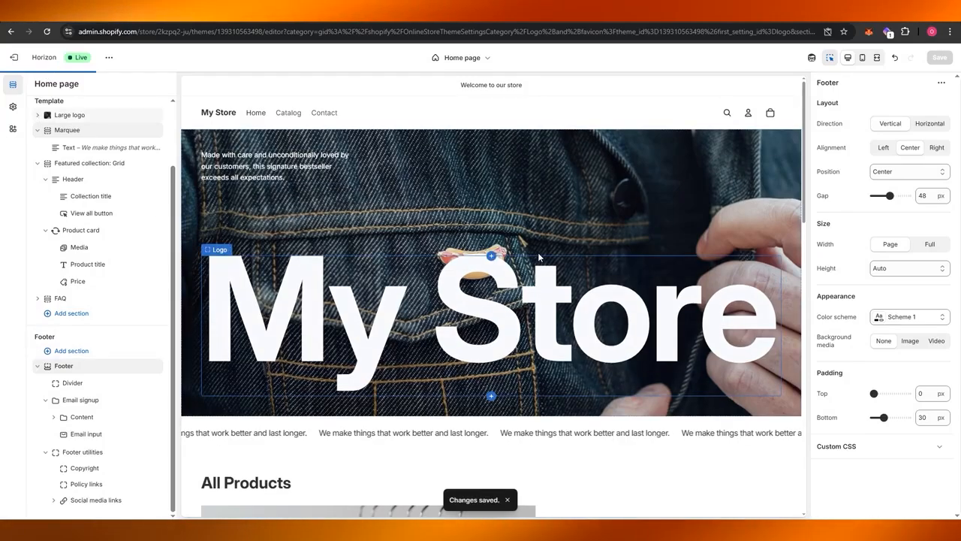
pyautogui.scroll(-10, 623, 362)
pyautogui.scroll(10, 622, 365)
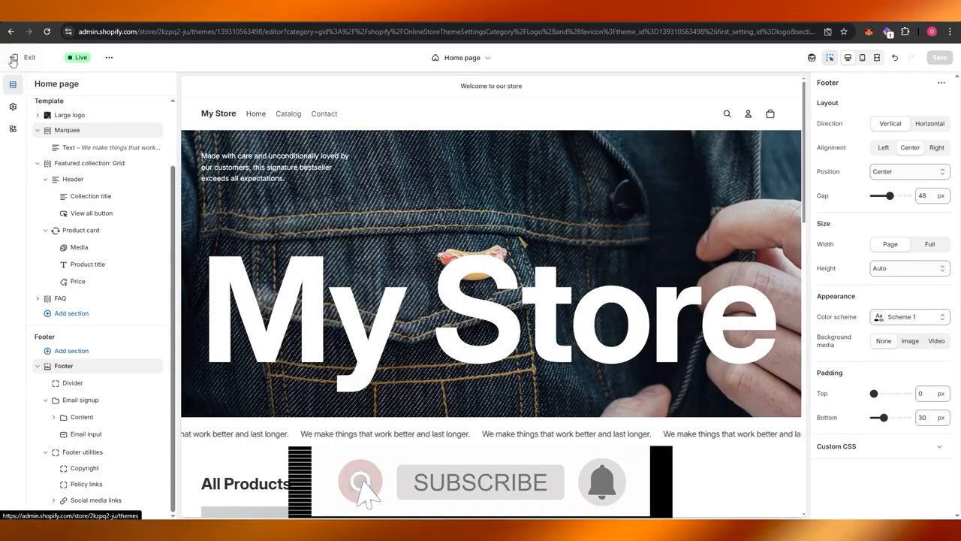
pyautogui.click(14, 57)
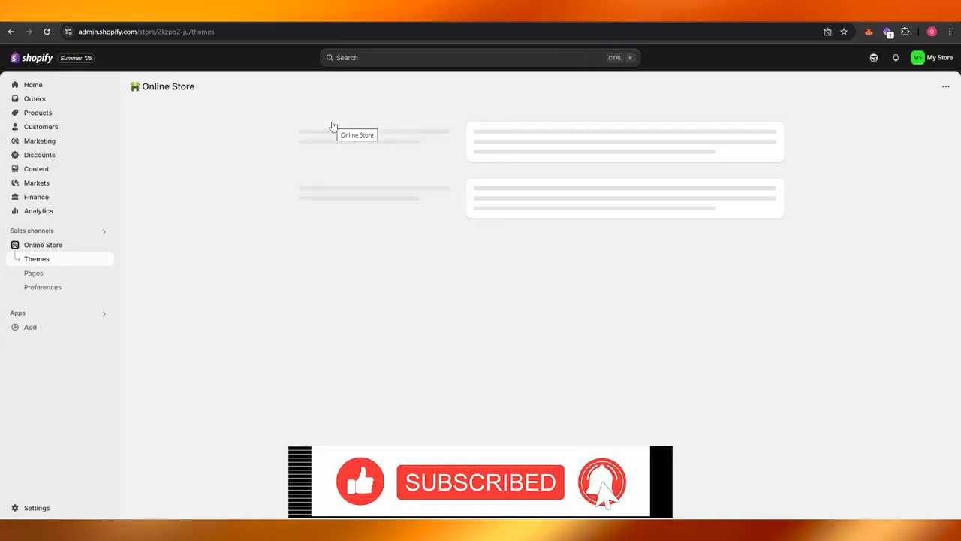